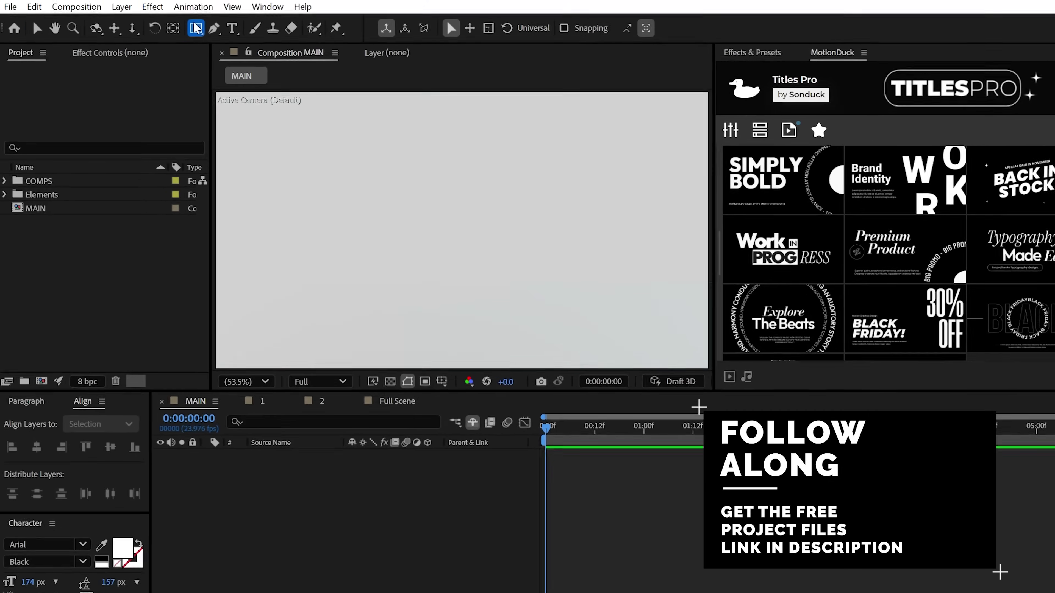
# Step: Draw a grey square at the centre of the MAIN composition and make its shape layer 3D
pyautogui.click(179, 25)
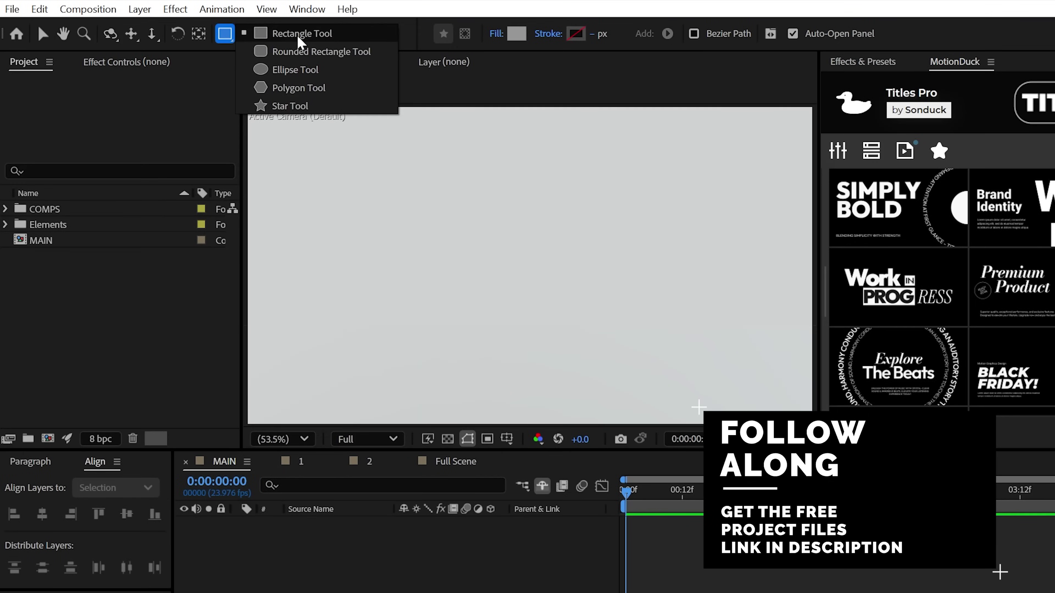
pyautogui.moveTo(339, 142); pyautogui.dragTo(472, 275)
pyautogui.click(490, 523)
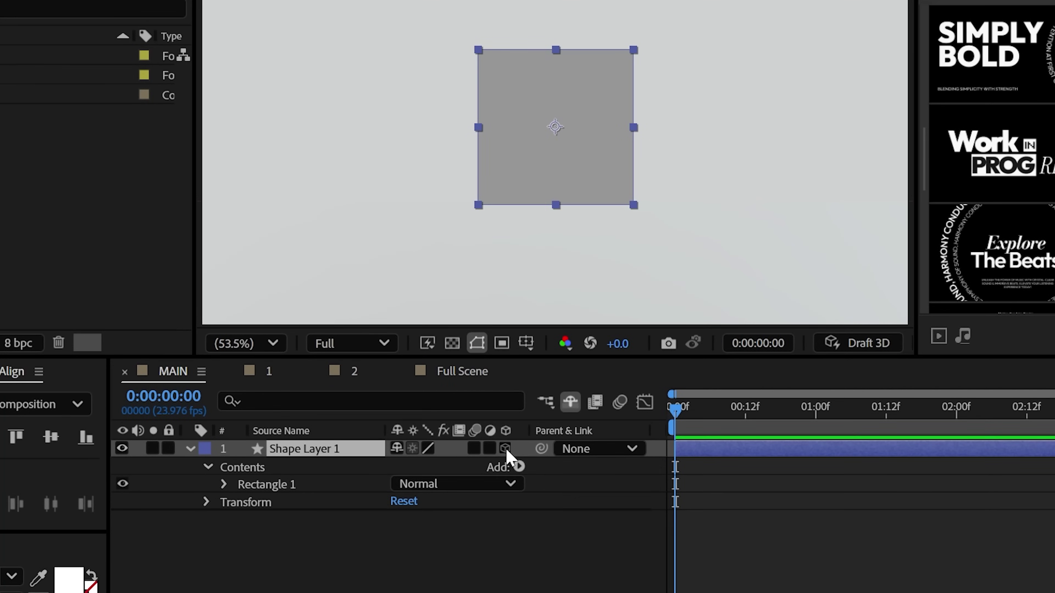
# Step: Set the square's extrusion depth to 400 and orbit the camera around the resulting cube
pyautogui.moveTo(916, 176); pyautogui.dragTo(1054, 172)
pyautogui.click(788, 432)
pyautogui.click(658, 284)
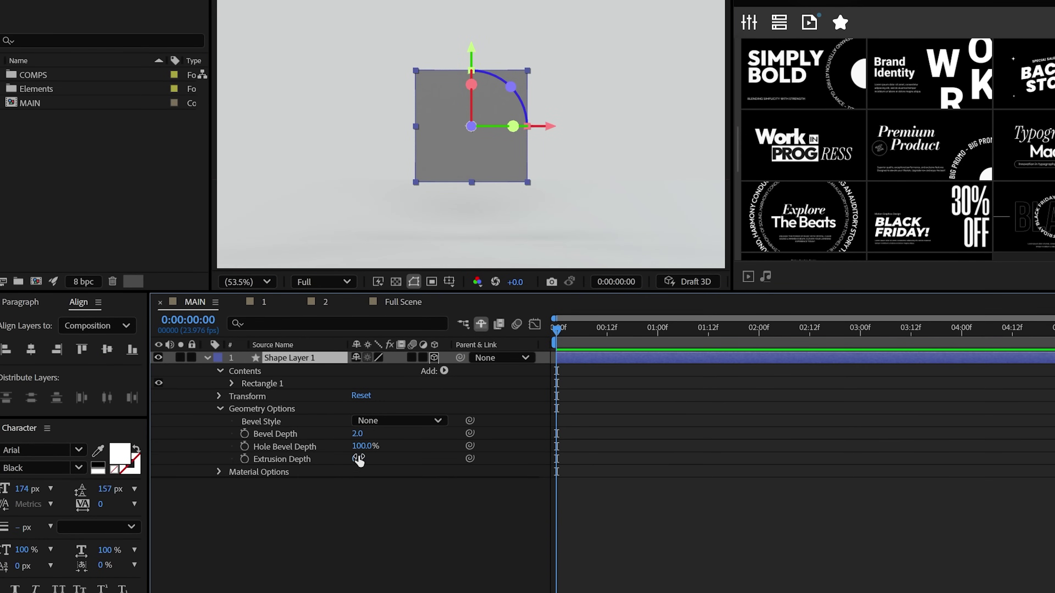
pyautogui.click(358, 459)
pyautogui.write('400')
pyautogui.press('Return')
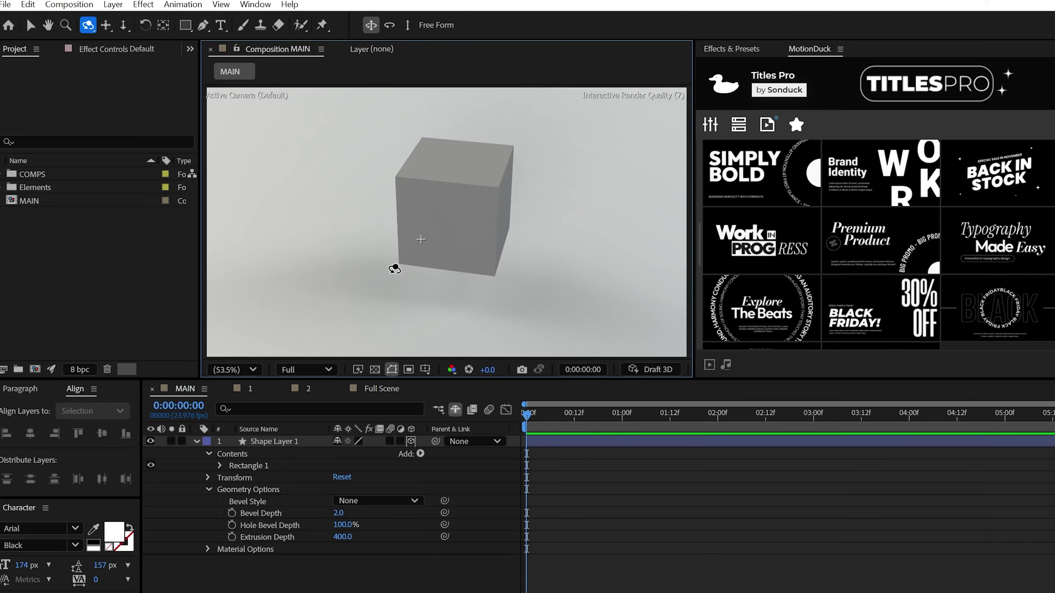
pyautogui.moveTo(416, 205); pyautogui.dragTo(457, 187)
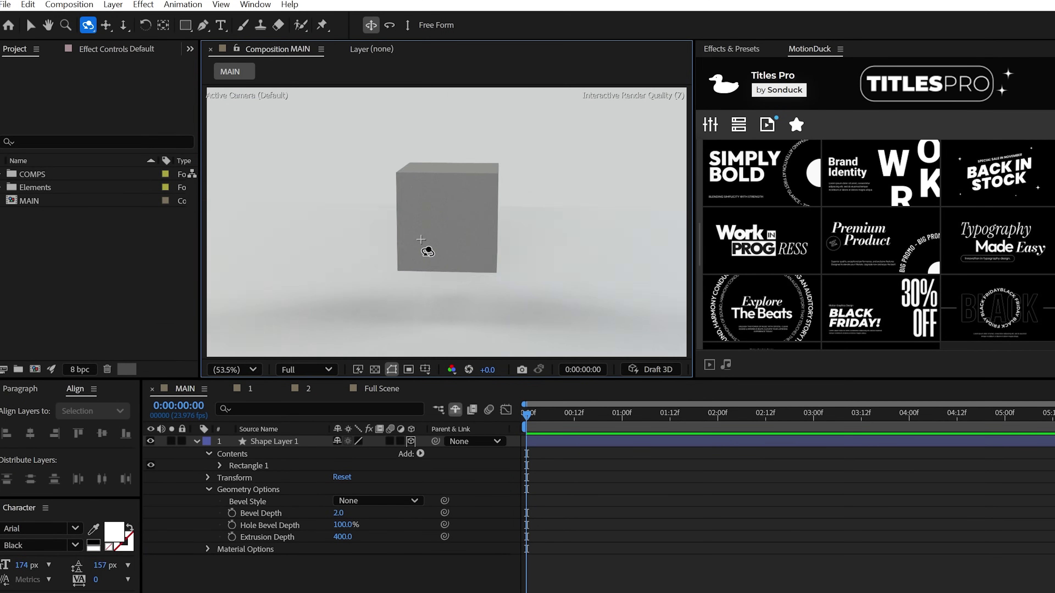
pyautogui.moveTo(427, 251); pyautogui.dragTo(471, 262)
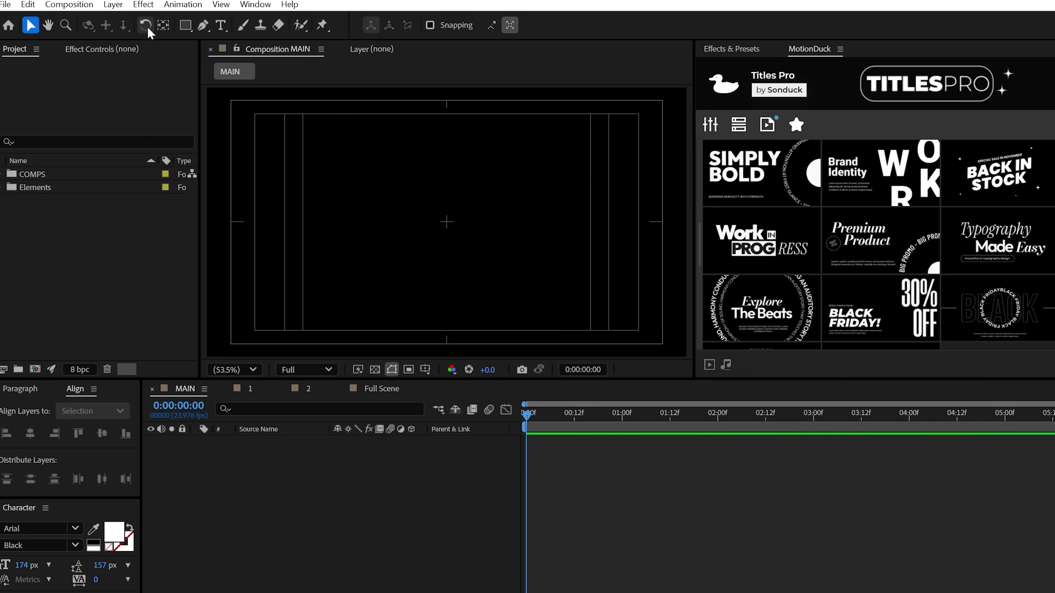
# Step: Draw a white circle about 482 px across near the centre of the empty MAIN composition
pyautogui.click(184, 26)
pyautogui.click(293, 72)
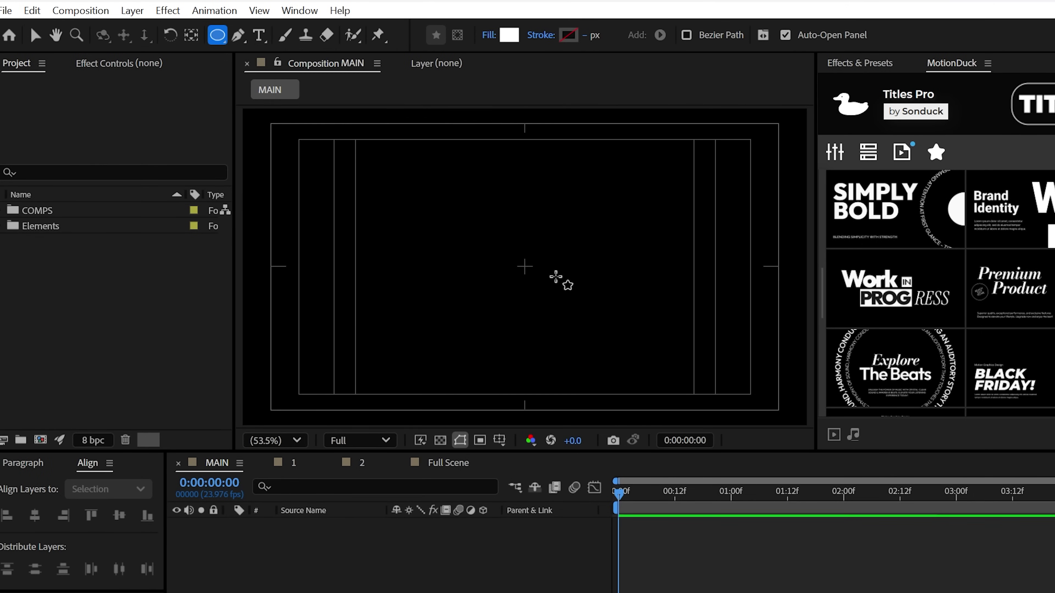
pyautogui.moveTo(518, 265)
pyautogui.mouseDown()
pyautogui.moveTo(553, 297)
pyautogui.moveTo(541, 303)
pyautogui.mouseUp()
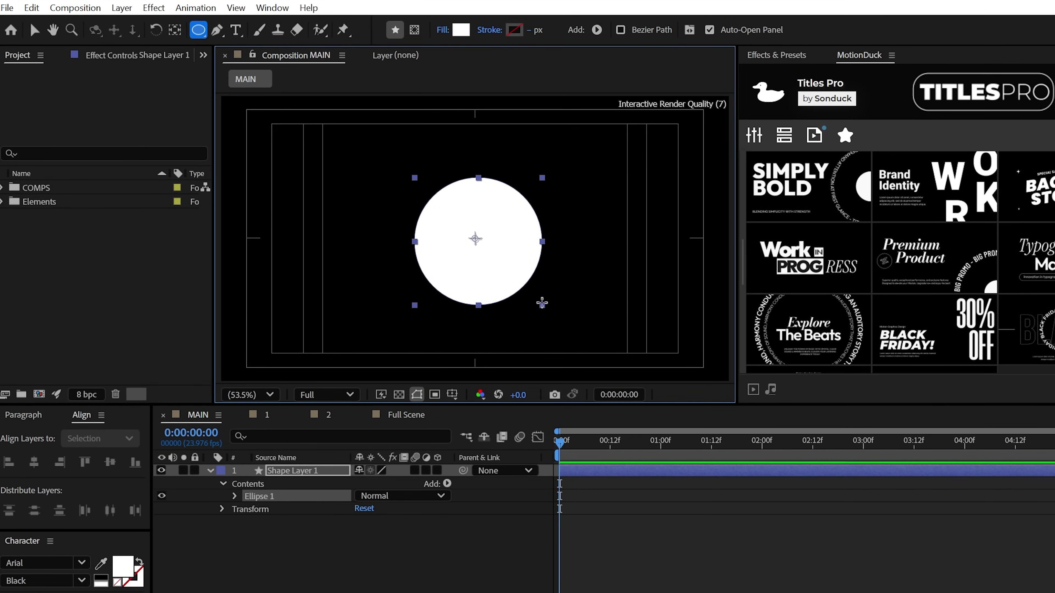
# Step: Align the circle to the composition's centre and centre its anchor point in the layer content
pyautogui.click(267, 475)
pyautogui.click(34, 462)
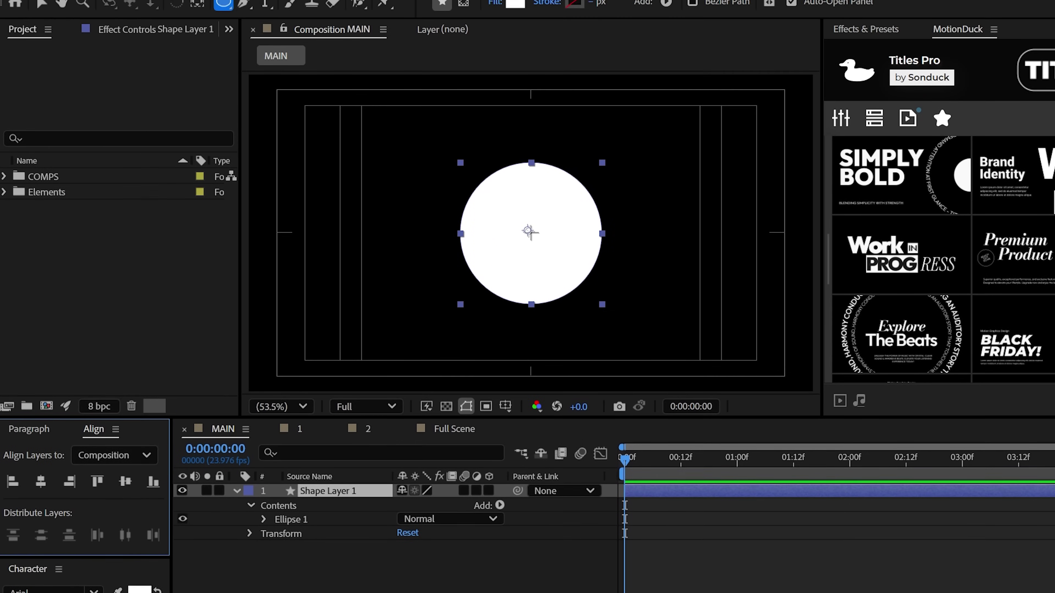
pyautogui.click(133, 9)
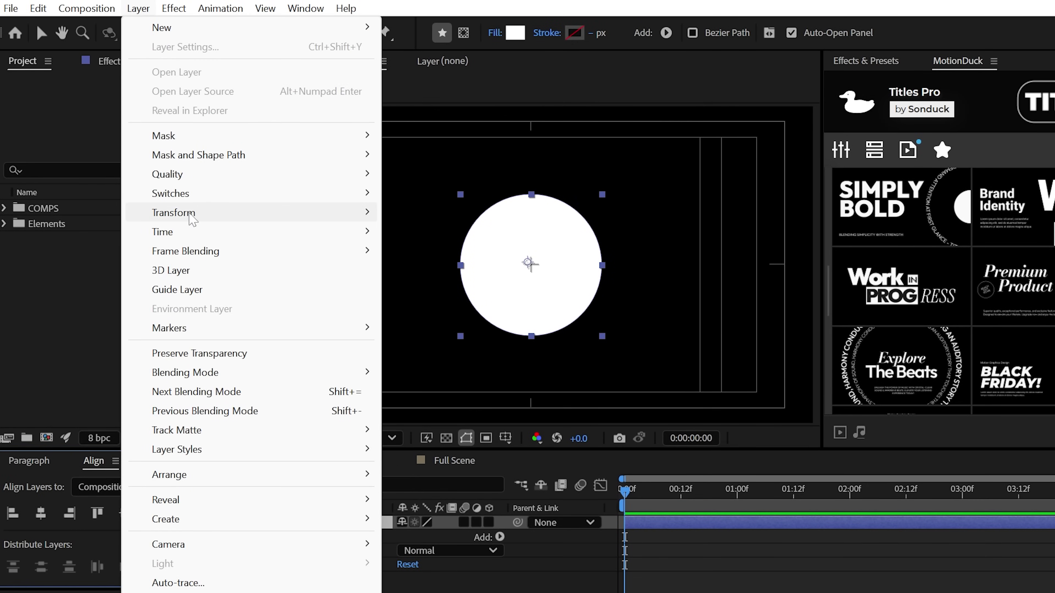
pyautogui.moveTo(193, 219)
pyautogui.click(478, 415)
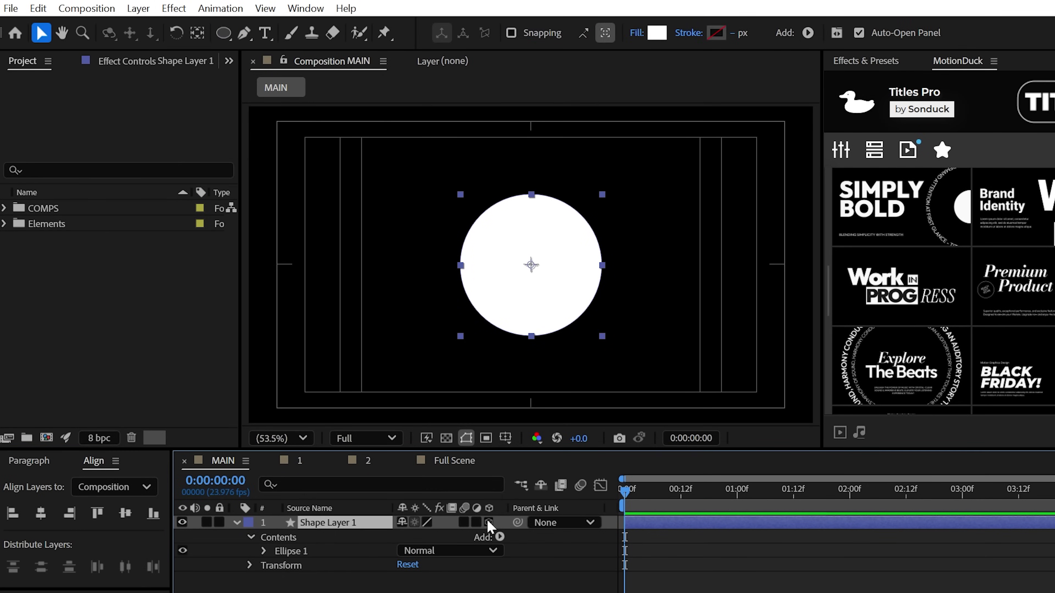
# Step: Make the circle layer 3D and set its ellipse path size to 2 by 2
pyautogui.click(488, 522)
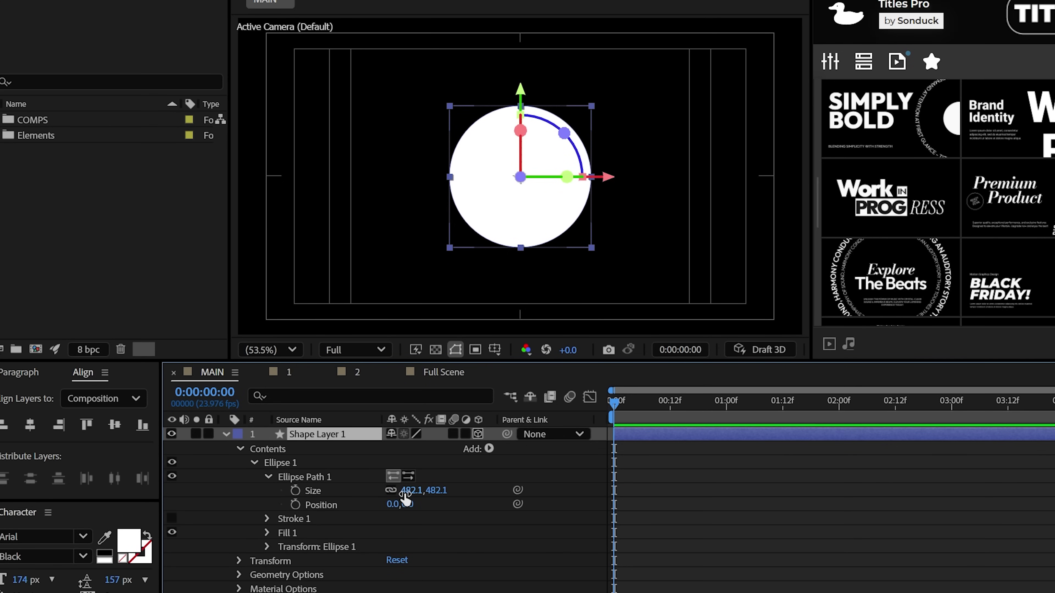
pyautogui.write('2')
pyautogui.click(410, 405)
pyautogui.press("'")
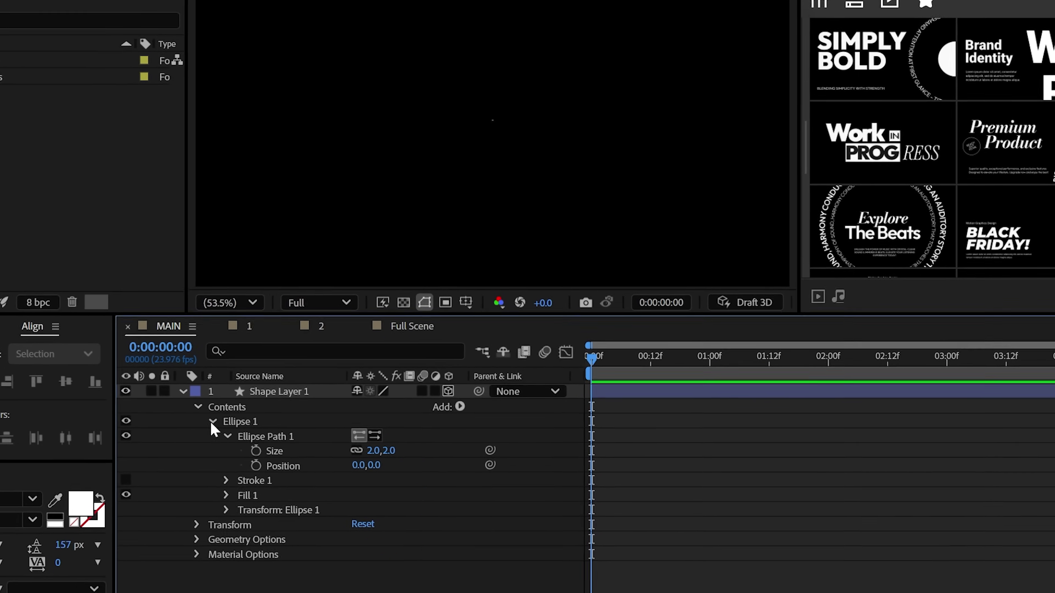
pyautogui.click(254, 463)
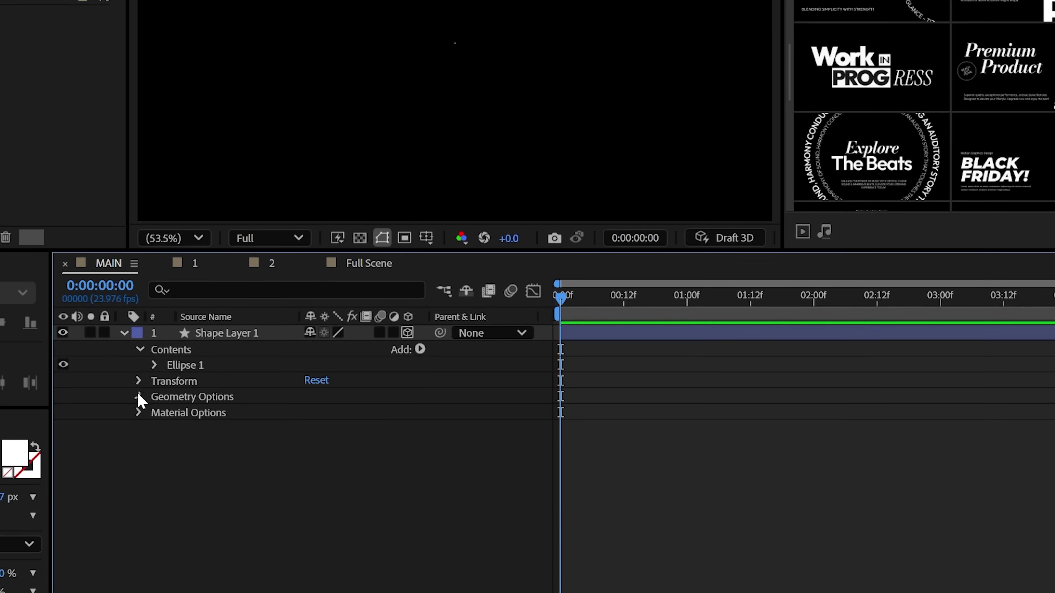
# Step: Give the circle layer a Convex bevel with a bevel depth of 100 to form a sphere
pyautogui.click(238, 574)
pyautogui.click(324, 412)
pyautogui.click(337, 499)
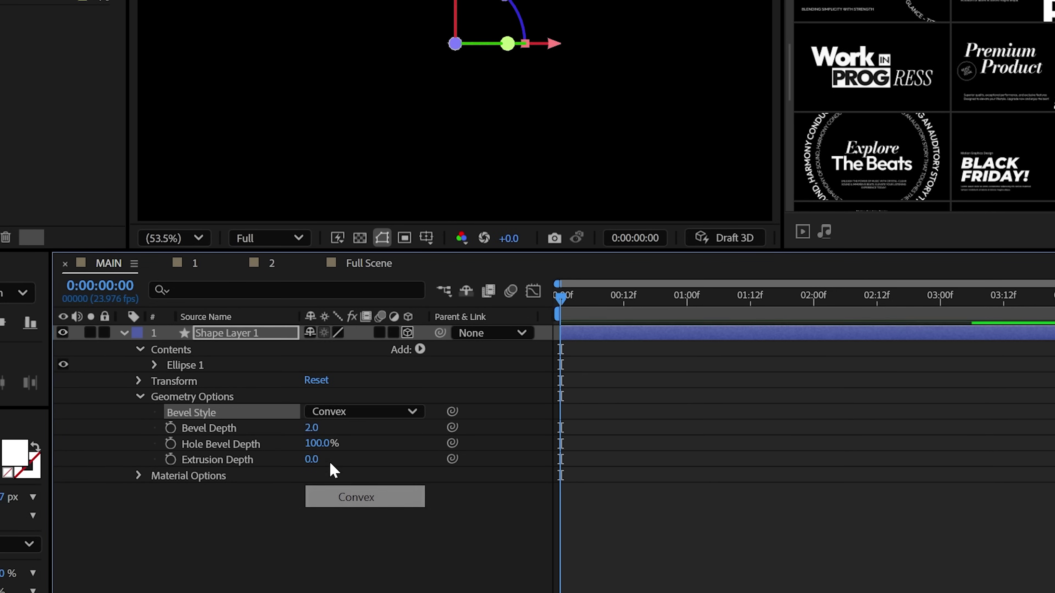
pyautogui.write('100')
pyautogui.press('Return')
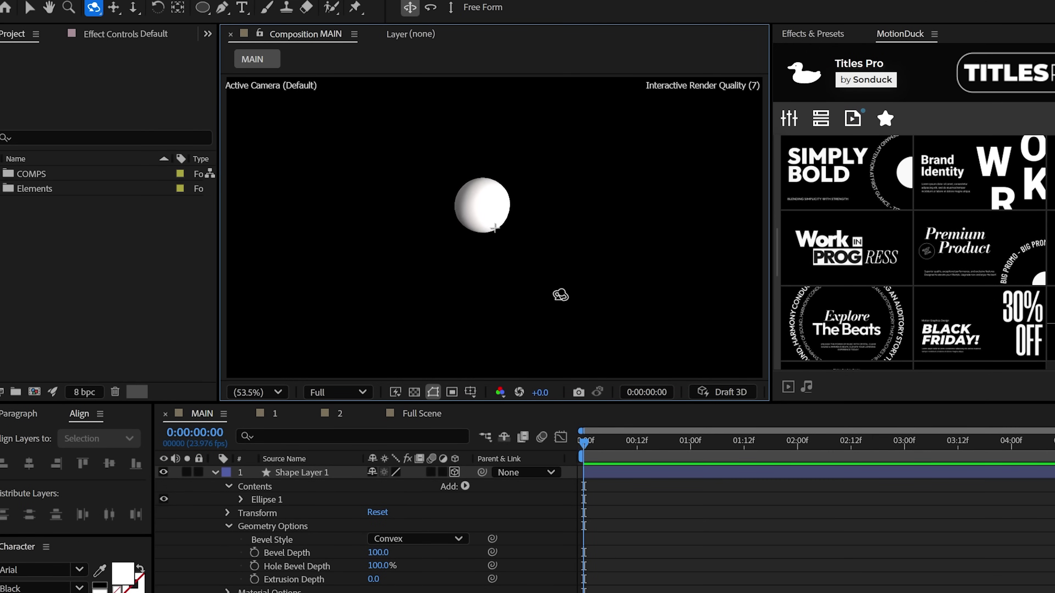
# Step: Scale the sphere layer up uniformly through its transform properties
pyautogui.click(293, 474)
pyautogui.click(229, 525)
pyautogui.click(227, 513)
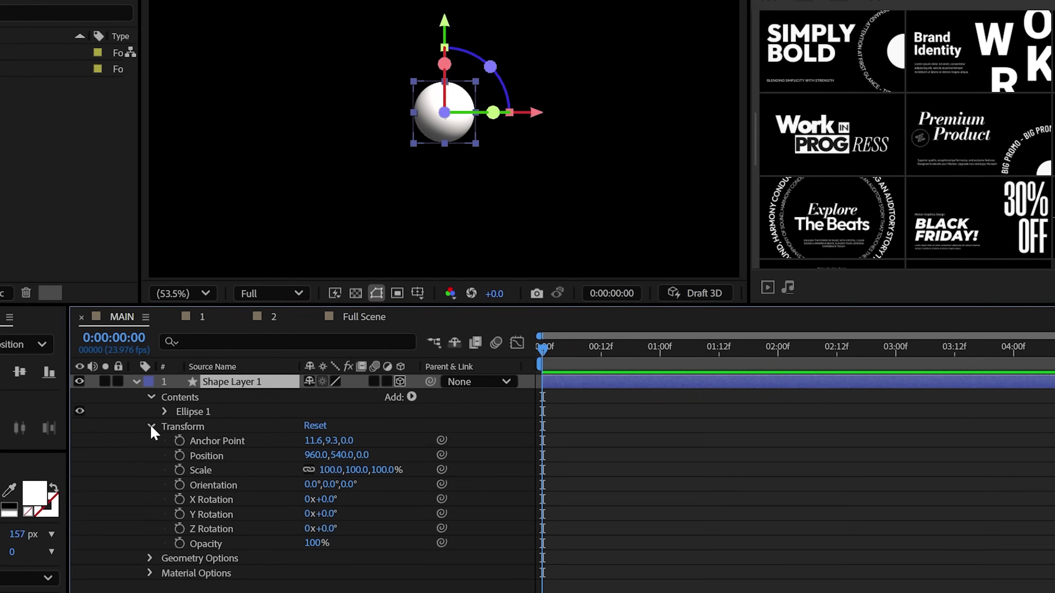
pyautogui.moveTo(391, 552); pyautogui.dragTo(456, 550)
pyautogui.moveTo(399, 465); pyautogui.dragTo(413, 465)
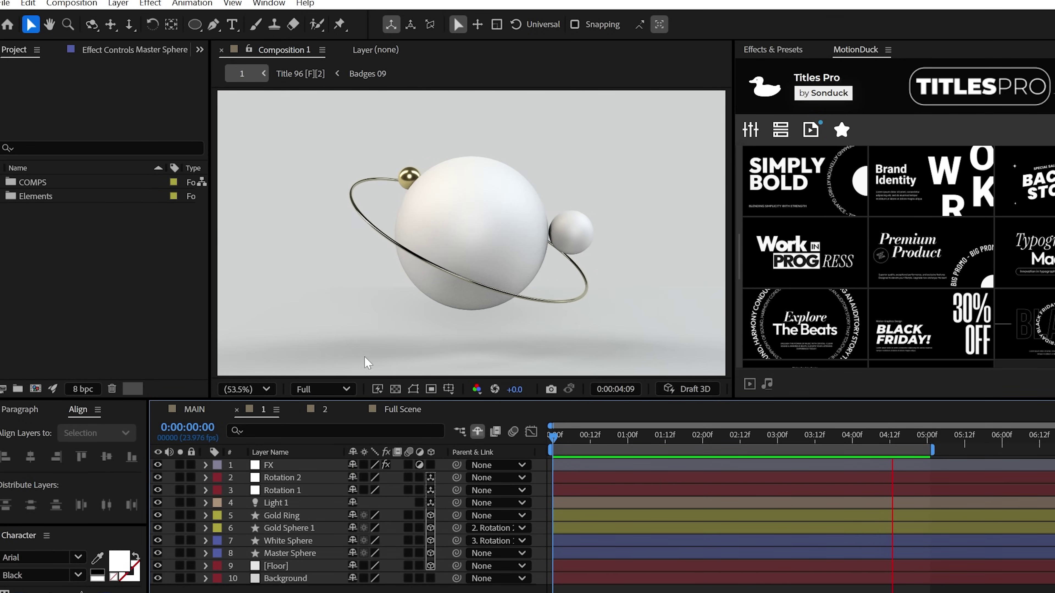
# Step: Create a 1920 by 1080 px solid named White Solid 1 with the colour EEEEEE
pyautogui.click(118, 3)
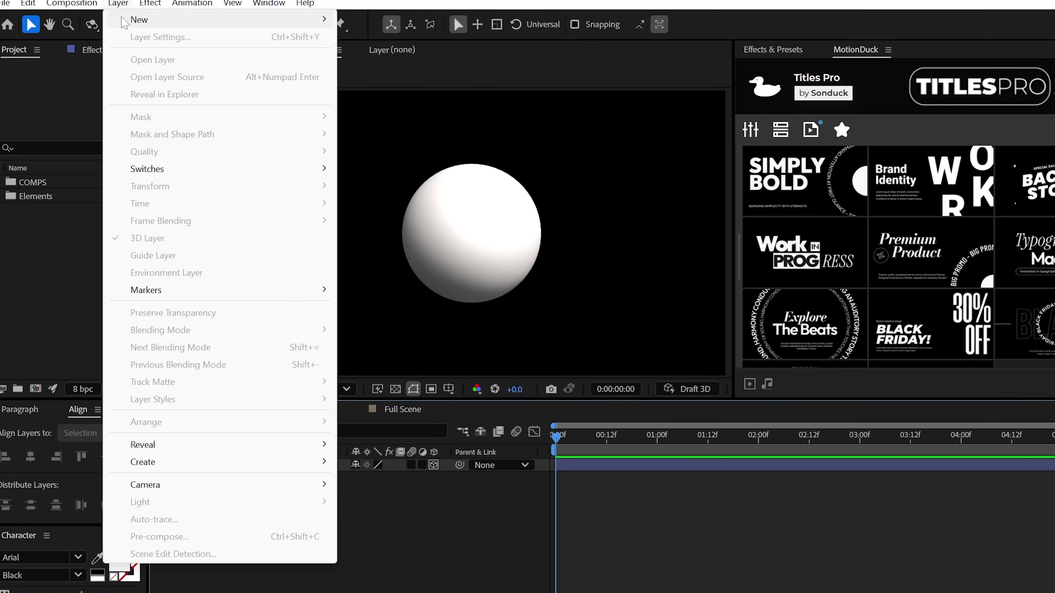
pyautogui.moveTo(124, 18)
pyautogui.click(389, 37)
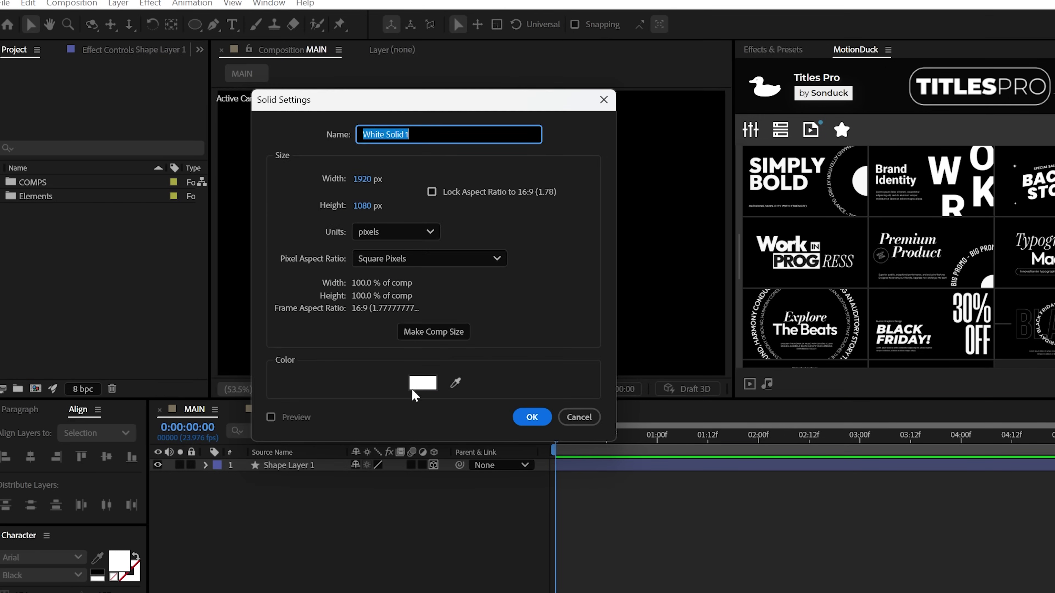
pyautogui.click(420, 384)
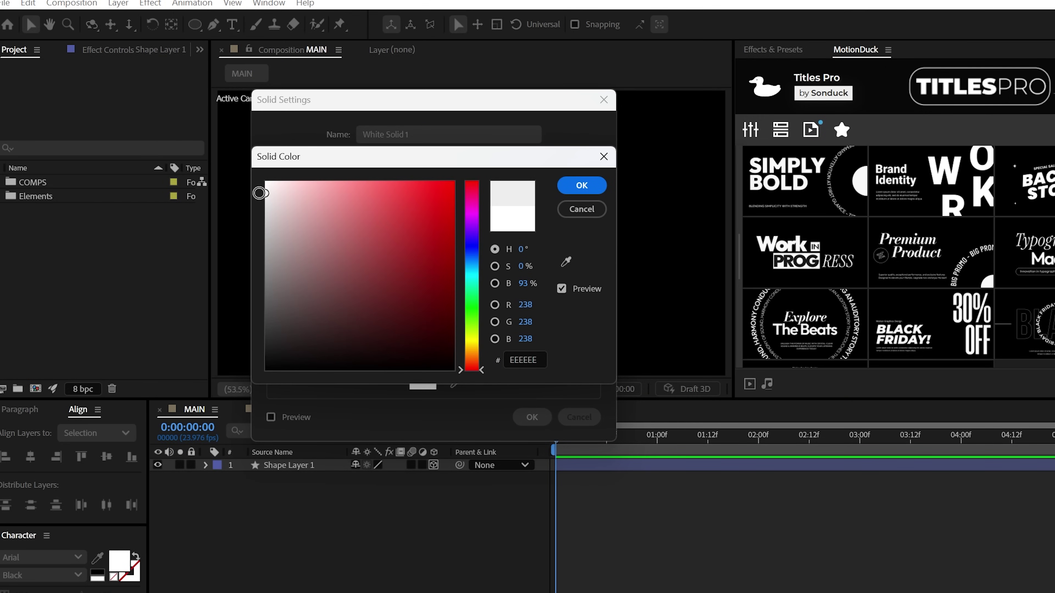
pyautogui.click(580, 186)
pyautogui.click(532, 416)
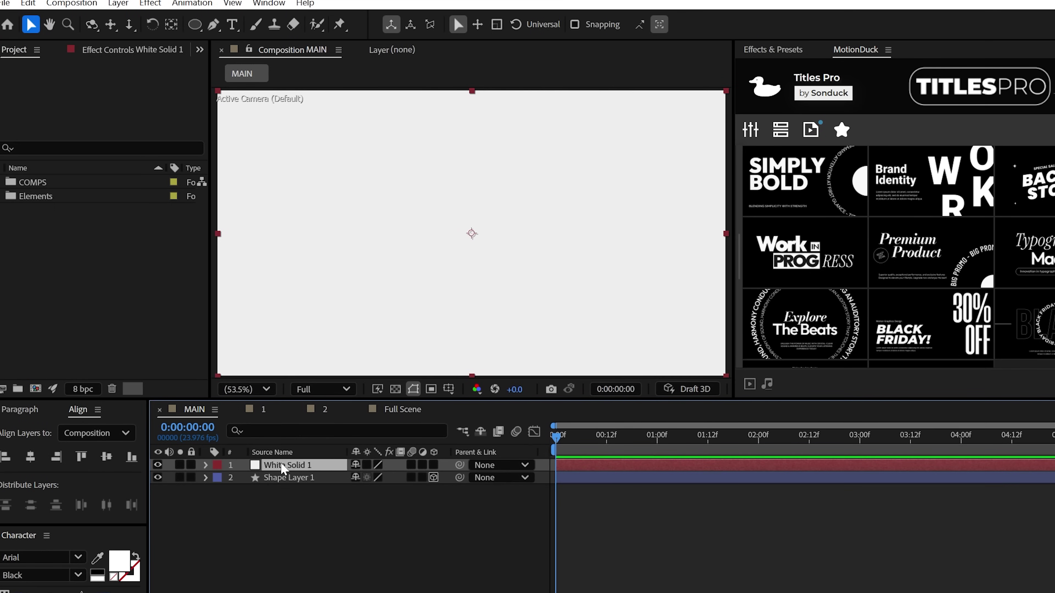
# Step: Place the solid beneath the sphere layer as a 3D layer and set its X rotation to 90°
pyautogui.click(433, 477)
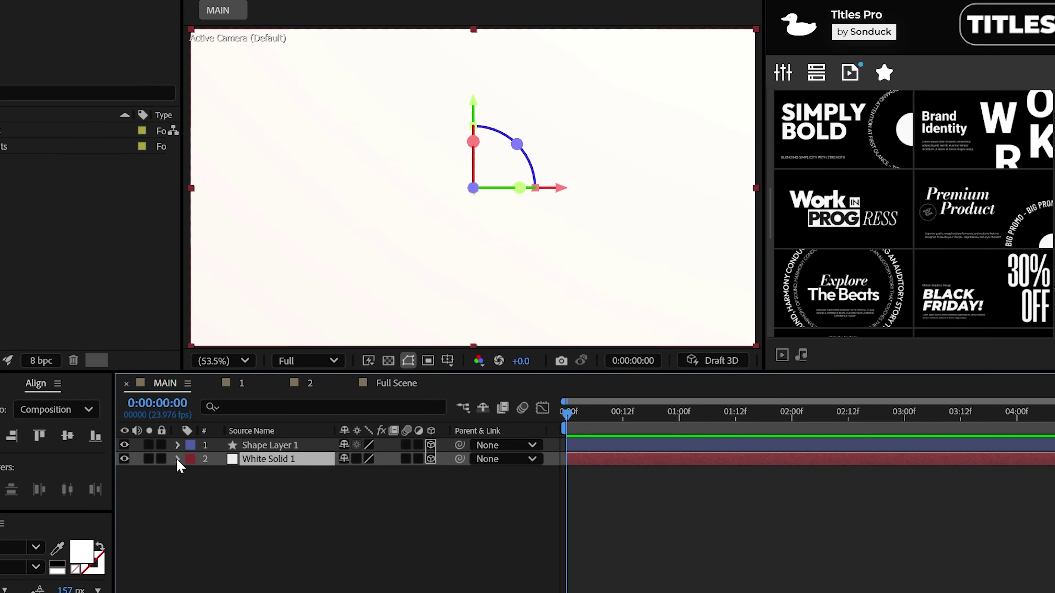
pyautogui.click(191, 474)
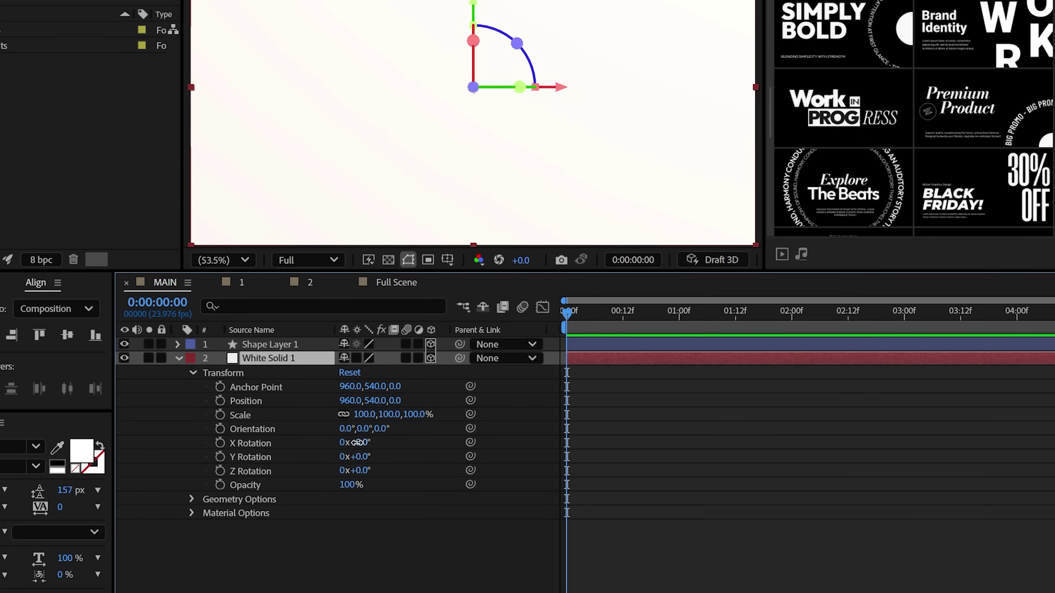
pyautogui.write('90')
pyautogui.press('Return')
# Step: Lower the floor solid to a Y position of 865 and enlarge its scale to 668%
pyautogui.moveTo(376, 400); pyautogui.dragTo(633, 405)
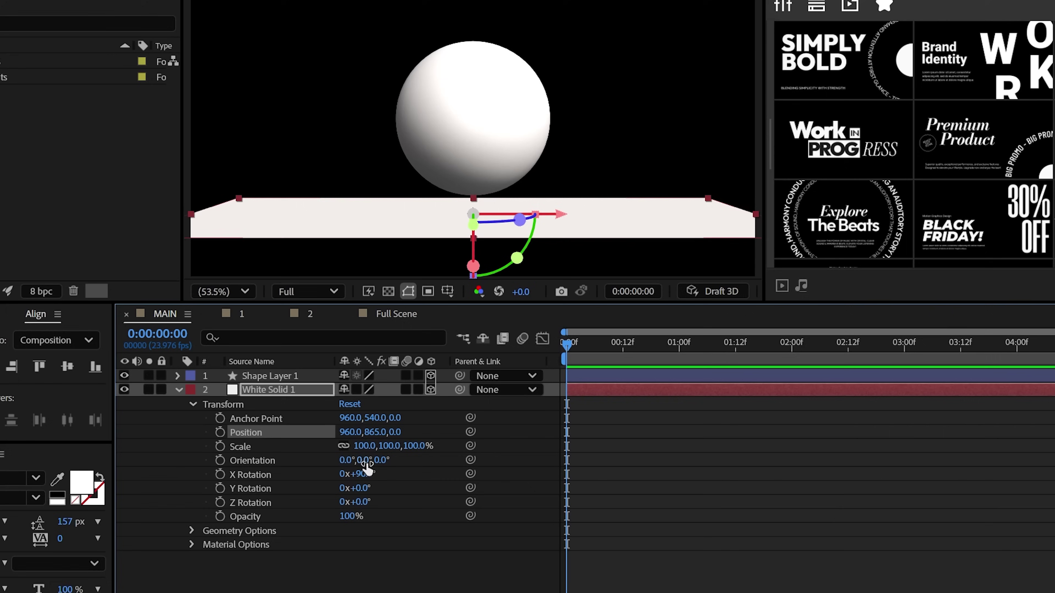
pyautogui.moveTo(364, 415); pyautogui.dragTo(620, 423)
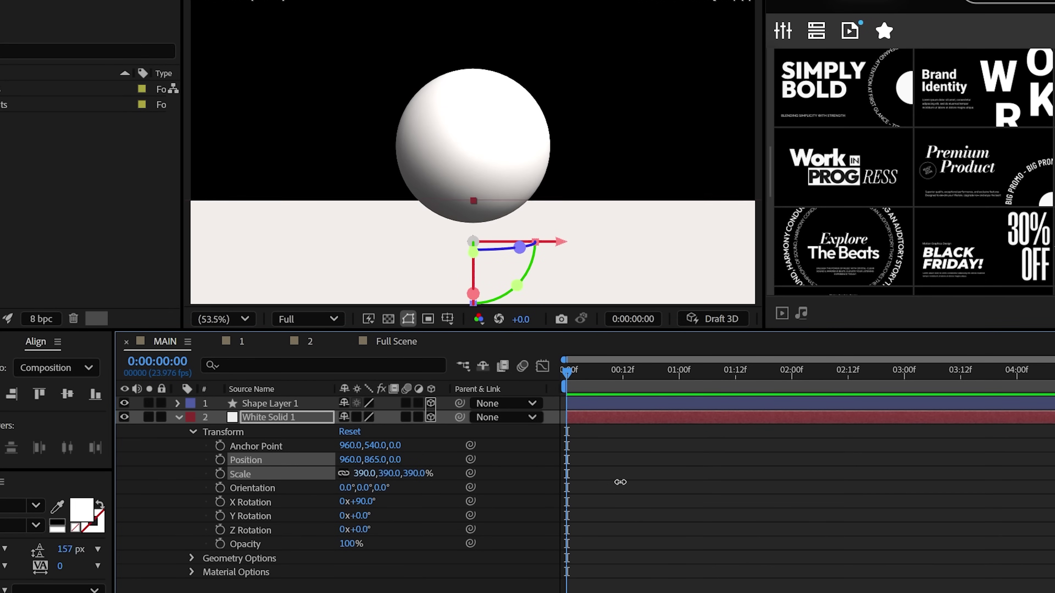
pyautogui.click(475, 582)
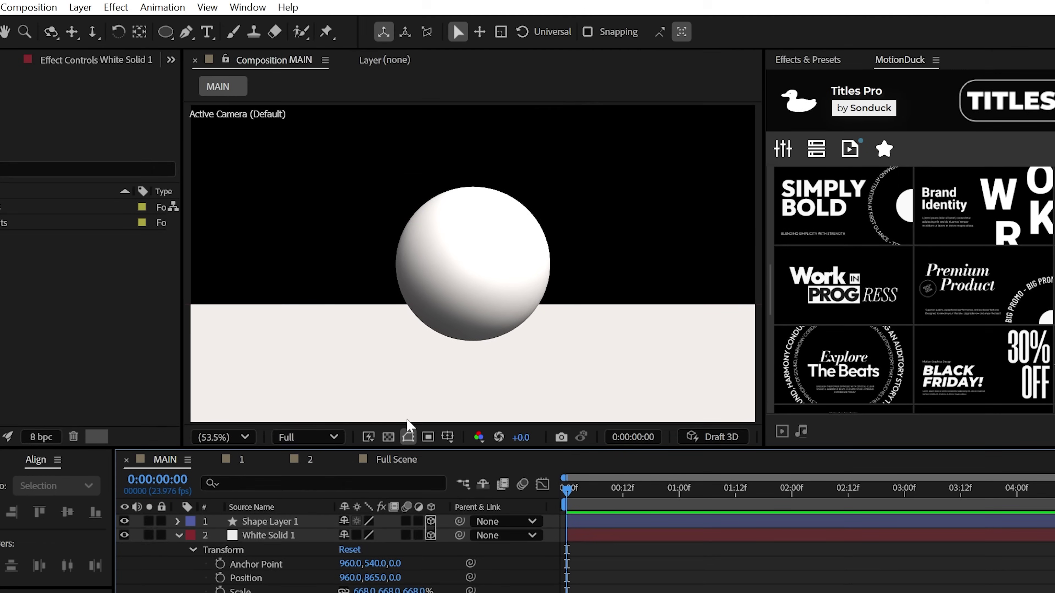
# Step: Add another full-size solid beneath the floor layer and name it Background
pyautogui.click(80, 7)
pyautogui.moveTo(100, 26)
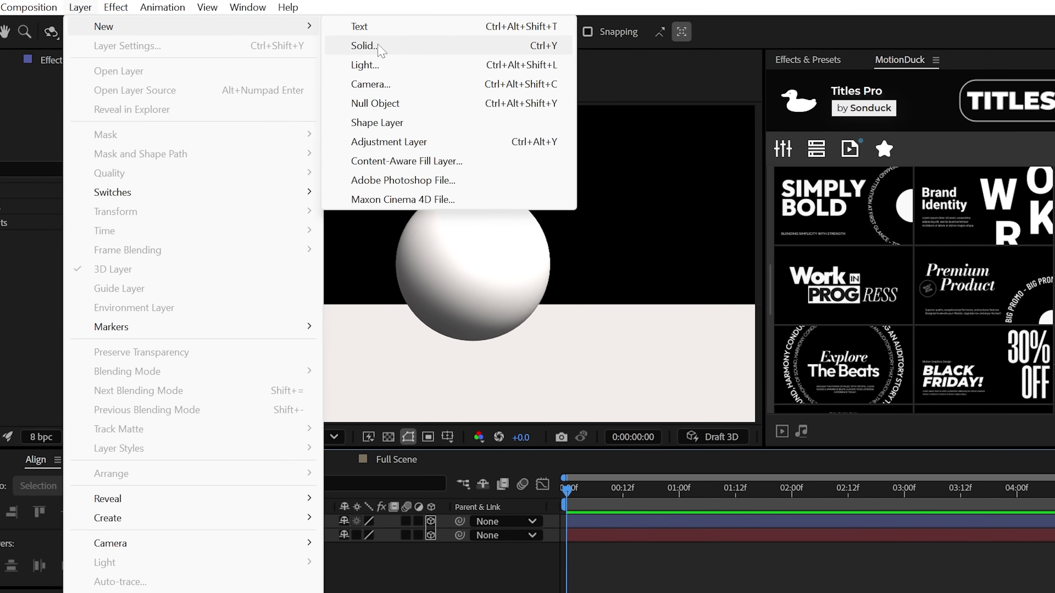
pyautogui.click(365, 45)
pyautogui.press('Return')
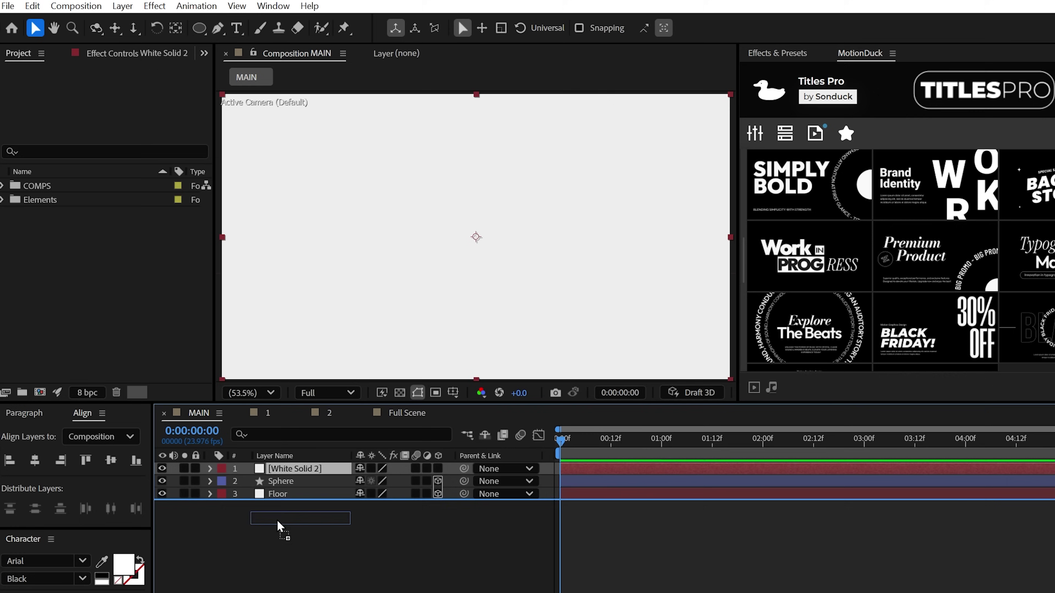
pyautogui.moveTo(277, 522); pyautogui.dragTo(276, 503)
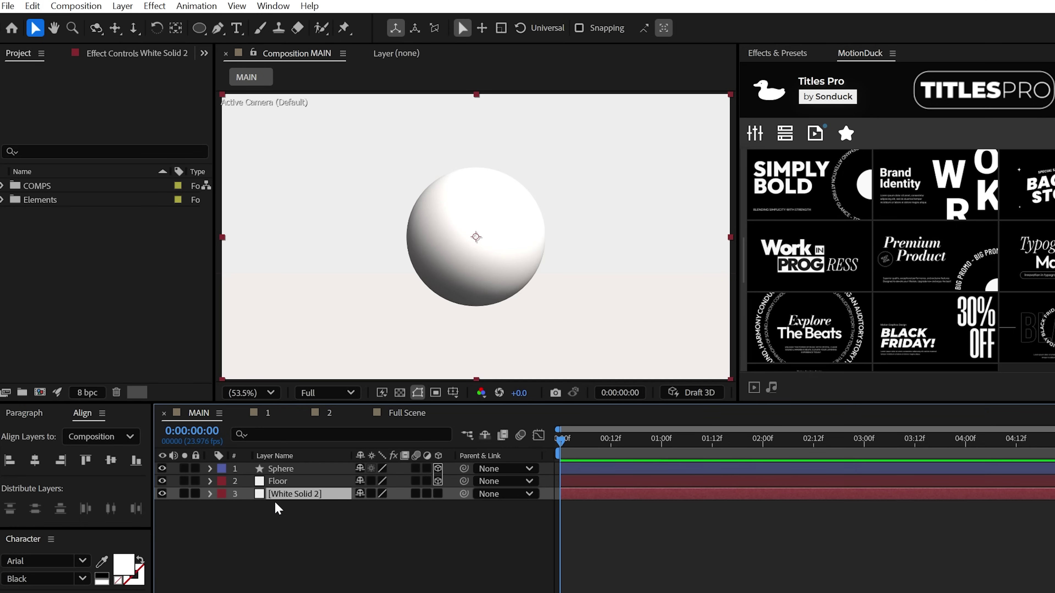
pyautogui.write('Background')
pyautogui.click(278, 509)
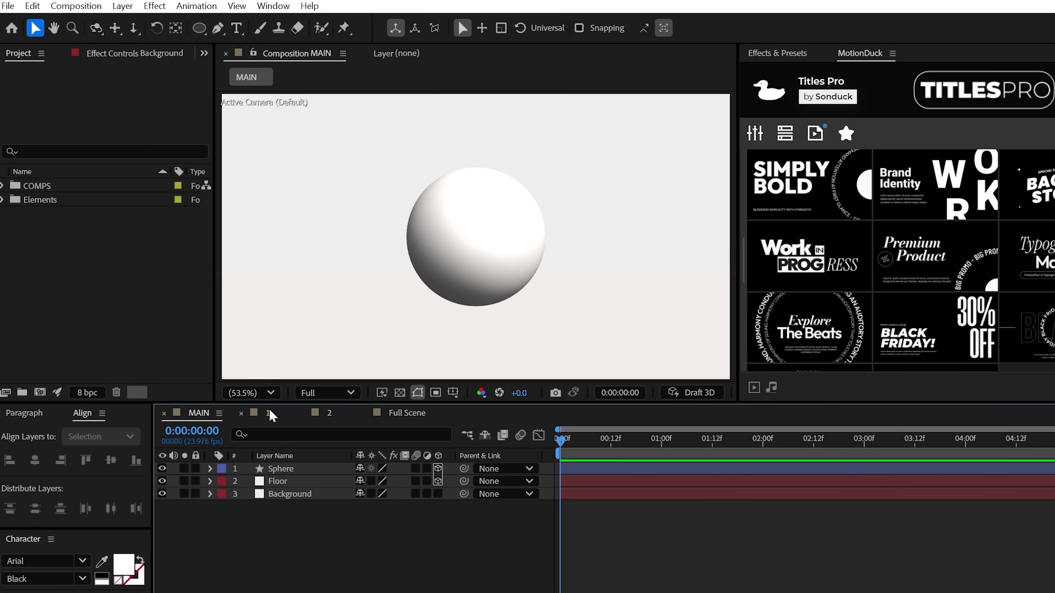
# Step: Add an Environment light with 100% intensity and cast shadows to the MAIN composition
pyautogui.click(270, 413)
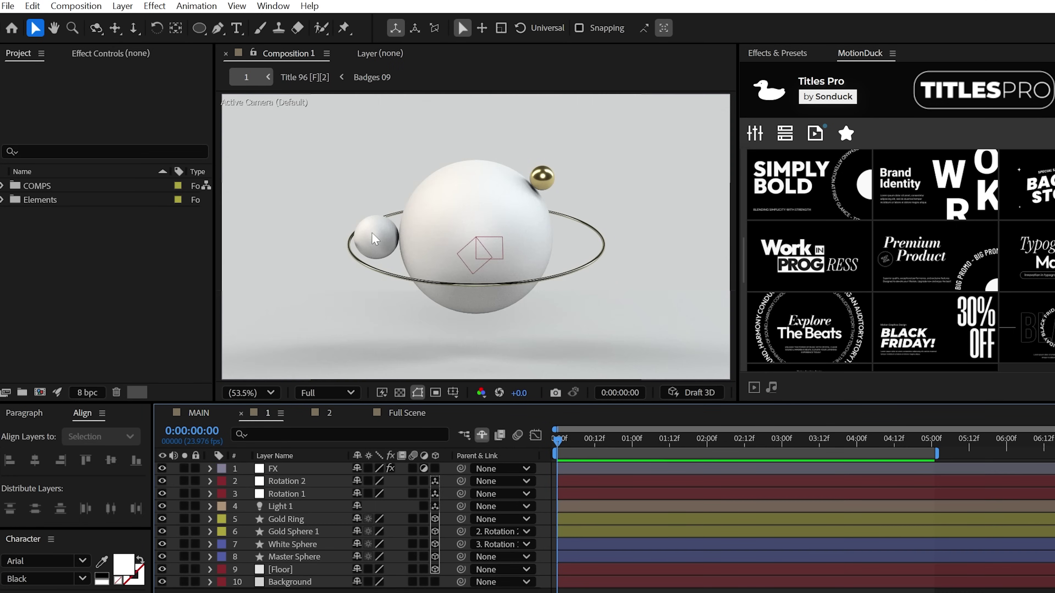
pyautogui.click(199, 413)
pyautogui.click(122, 6)
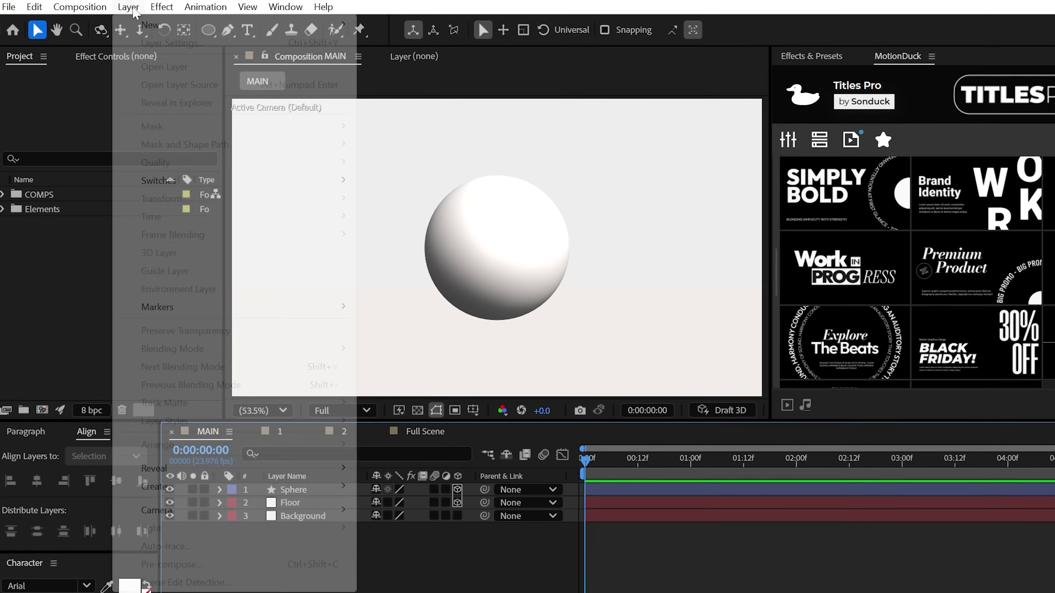
pyautogui.moveTo(153, 28)
pyautogui.click(383, 66)
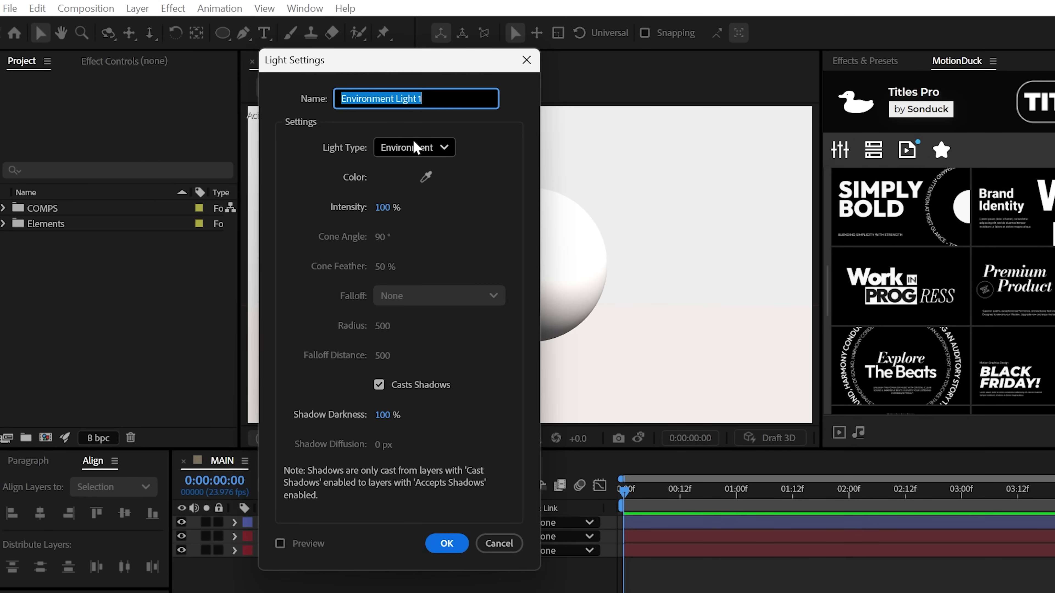
pyautogui.click(399, 143)
pyautogui.click(421, 252)
pyautogui.click(447, 543)
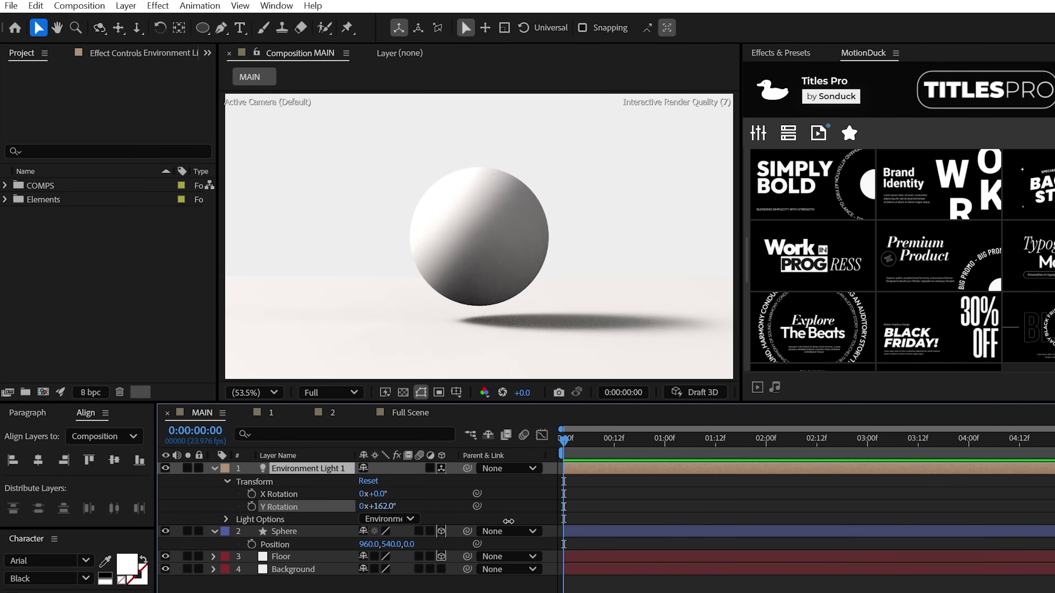
# Step: Test the environment light's direction by changing its Y rotation to about -56°, and undo the rotation
pyautogui.moveTo(635, 532); pyautogui.dragTo(360, 538)
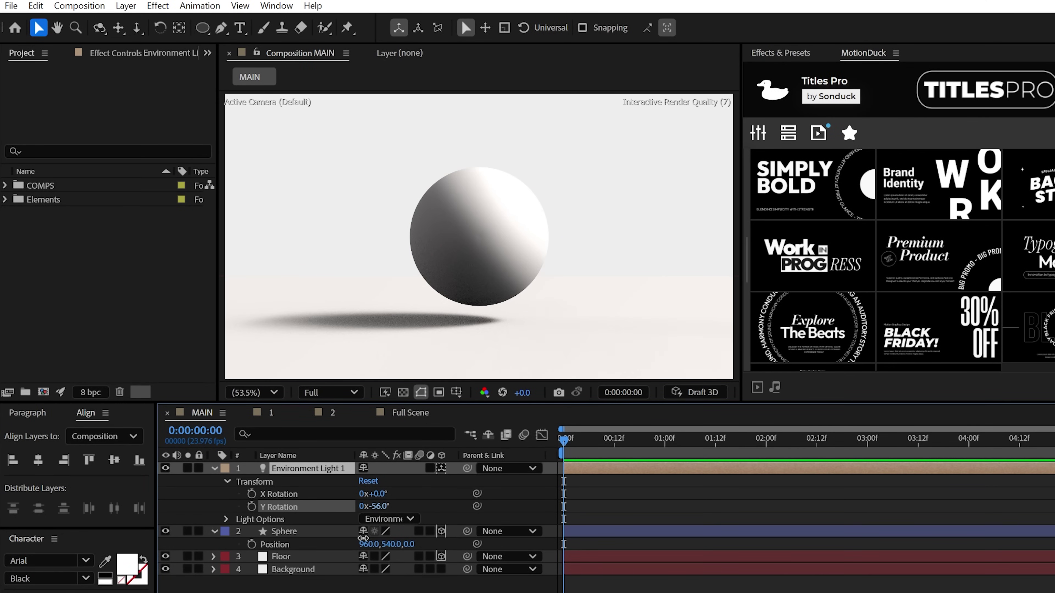
pyautogui.hotkey('ctrl', 'z')
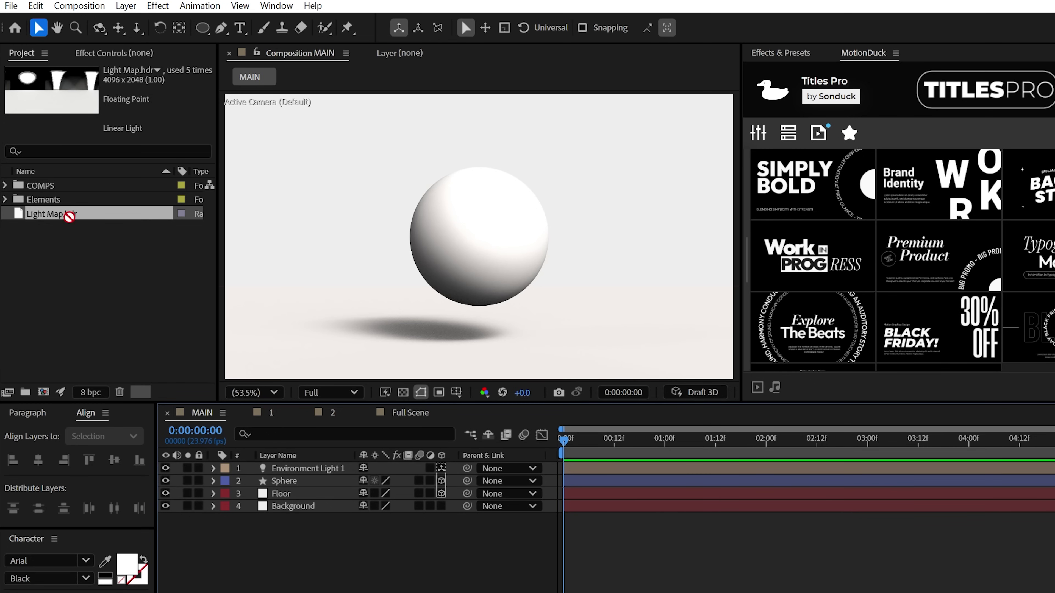
# Step: Add Light Map.hdr to the MAIN composition above the environment light layer
pyautogui.moveTo(69, 216); pyautogui.dragTo(292, 476)
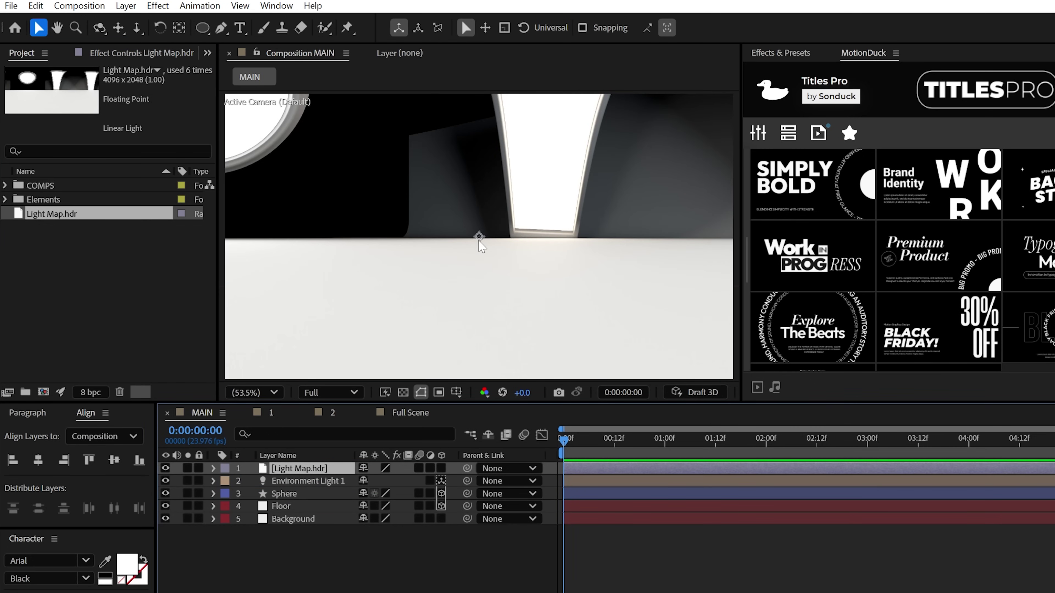
pyautogui.press(',')
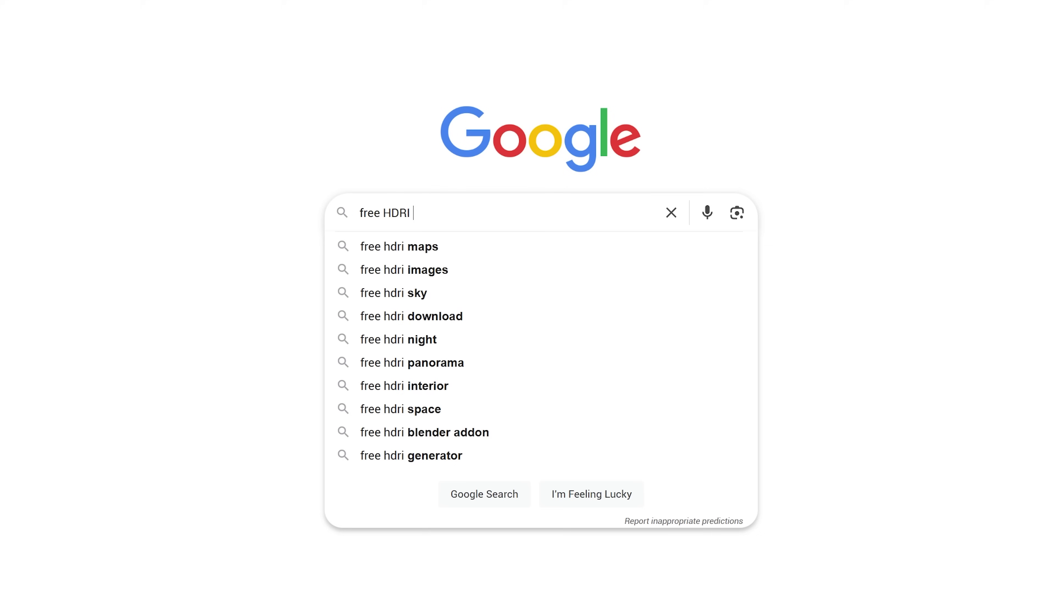
# Step: Switch to the web browser, search for "free HDRI maps" and browse Poly Haven's HDRI library
pyautogui.write('maps')
pyautogui.press('Return')
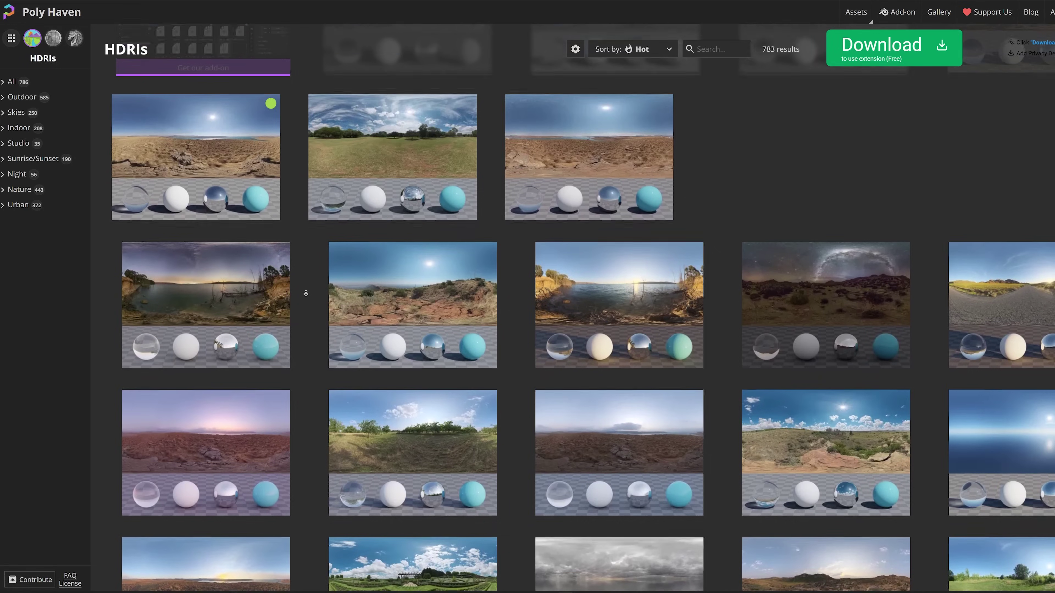
pyautogui.scroll(-10, 306, 293)
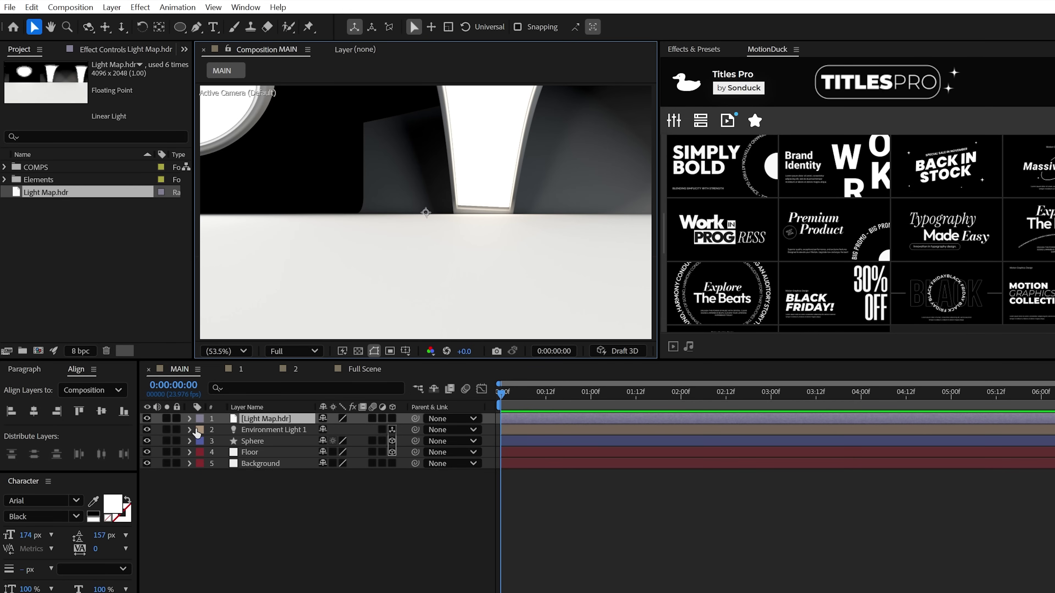
# Step: Set Environment Light 1's source to Light Map.hdr and hide the Light Map.hdr layer
pyautogui.click(190, 430)
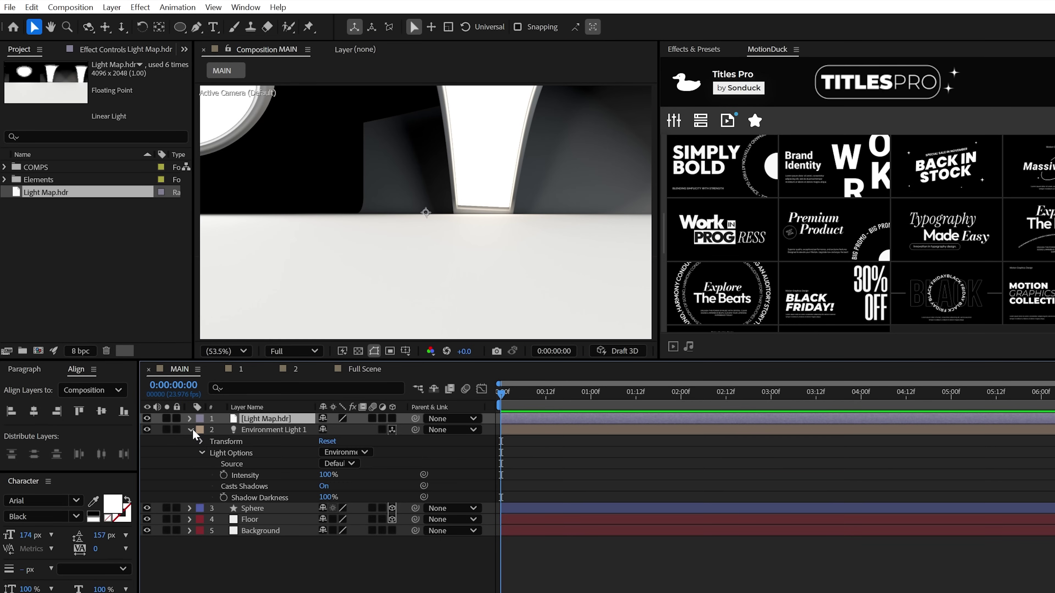
pyautogui.click(367, 498)
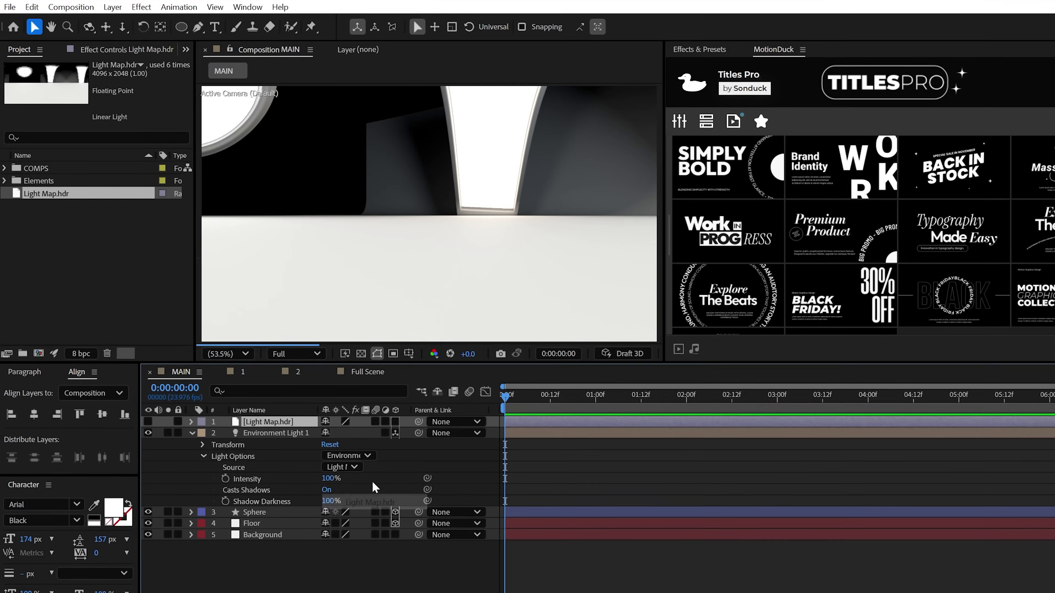
pyautogui.click(147, 419)
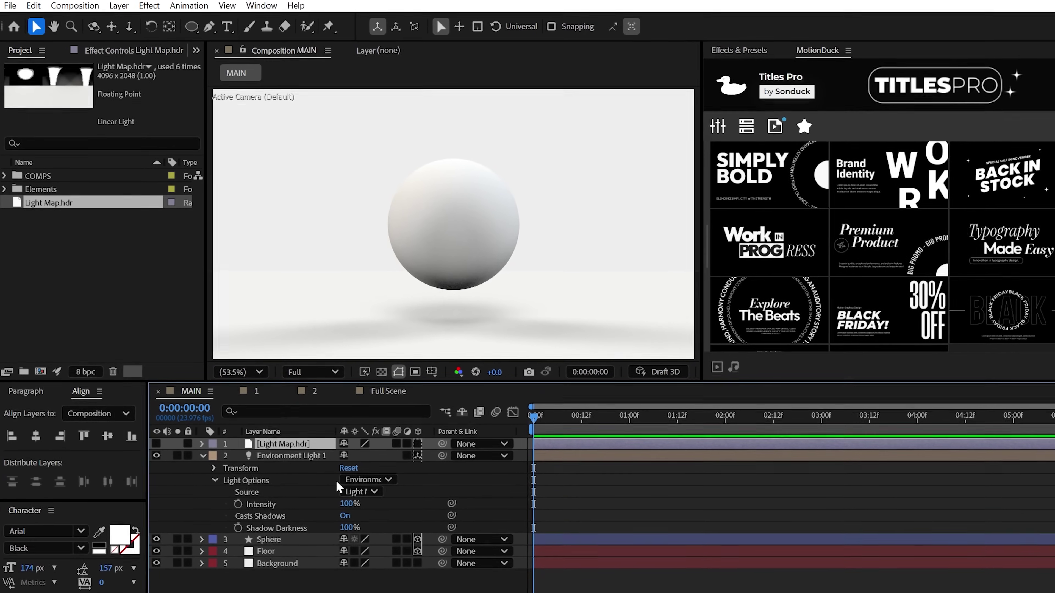
# Step: Try another source option for Environment Light 1 and undo the change
pyautogui.click(355, 485)
pyautogui.click(360, 502)
pyautogui.hotkey('ctrl', 'z')
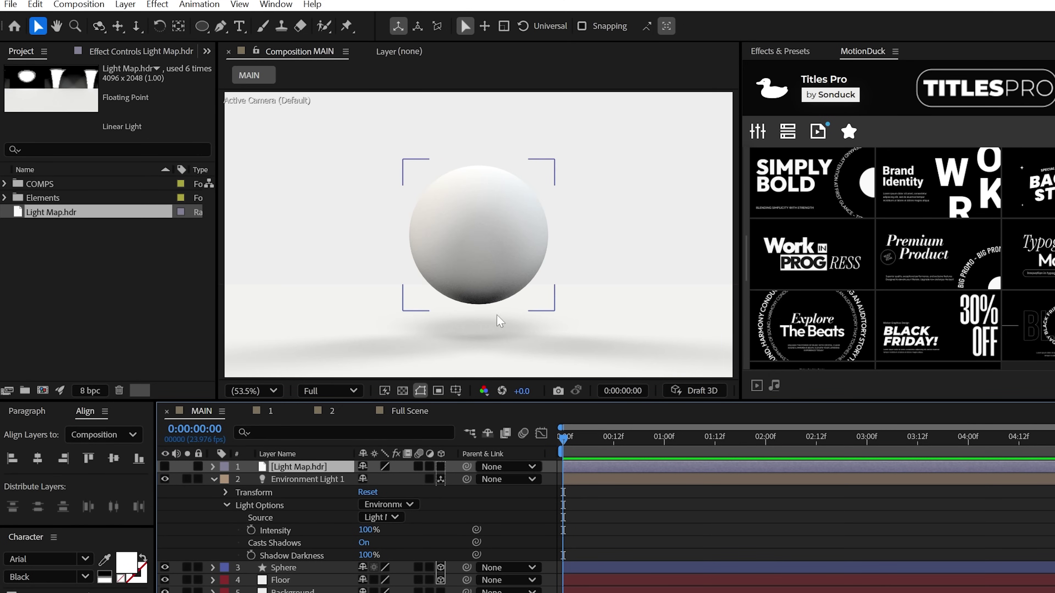
# Step: Set Environment Light 1's X rotation to 34°, try an intensity of 125%, and undo the intensity change
pyautogui.click(225, 493)
pyautogui.moveTo(468, 501); pyautogui.dragTo(397, 504)
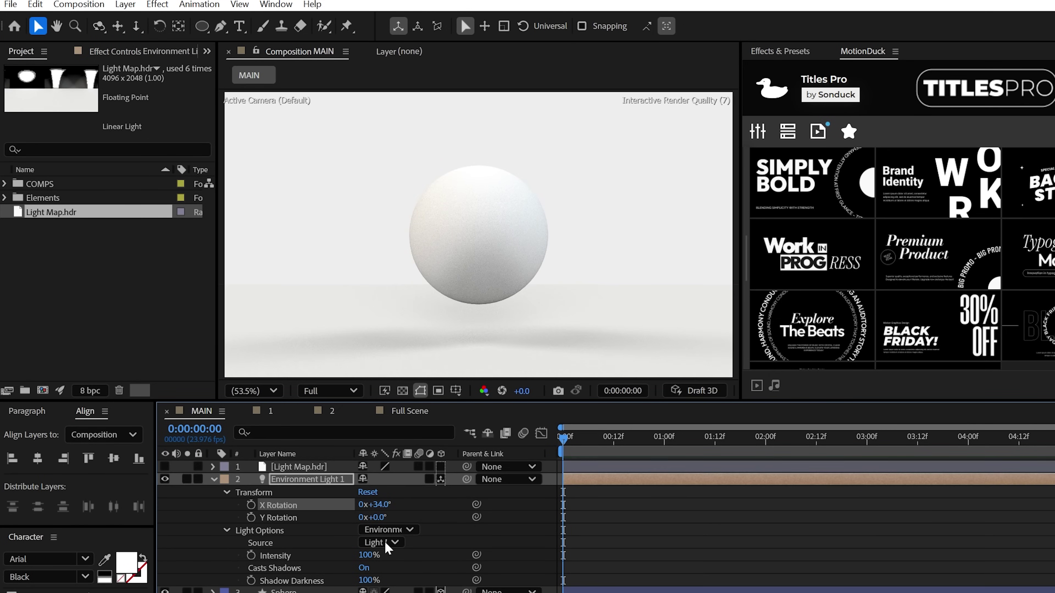
pyautogui.moveTo(369, 556); pyautogui.dragTo(393, 512)
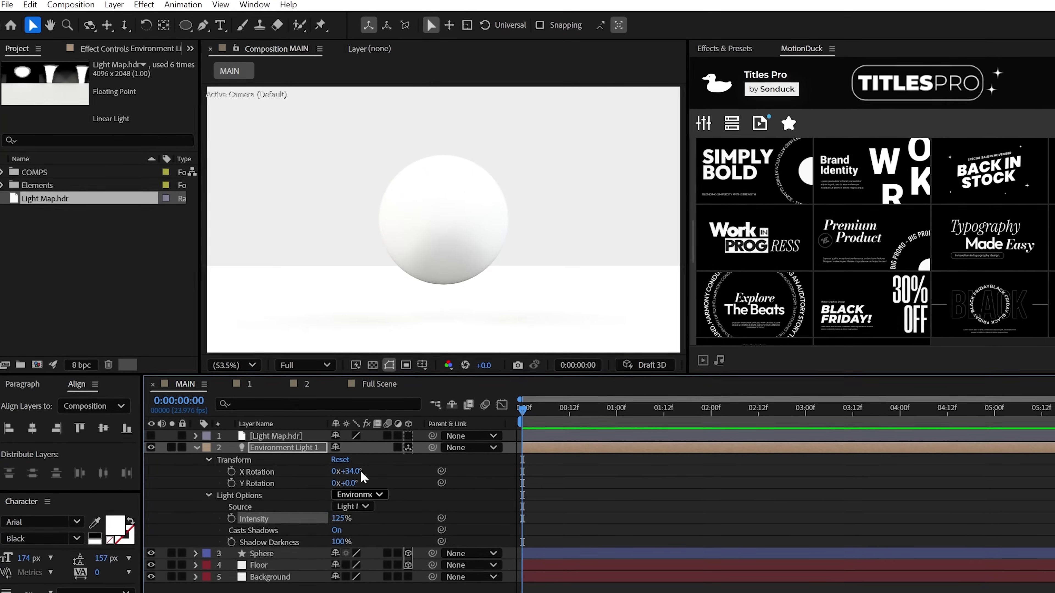
pyautogui.hotkey('ctrl', 'z')
pyautogui.click(196, 448)
# Step: Recolour the Floor solid to a light grey in its solid settings and do the same for the Background solid
pyautogui.click(259, 471)
pyautogui.click(114, 5)
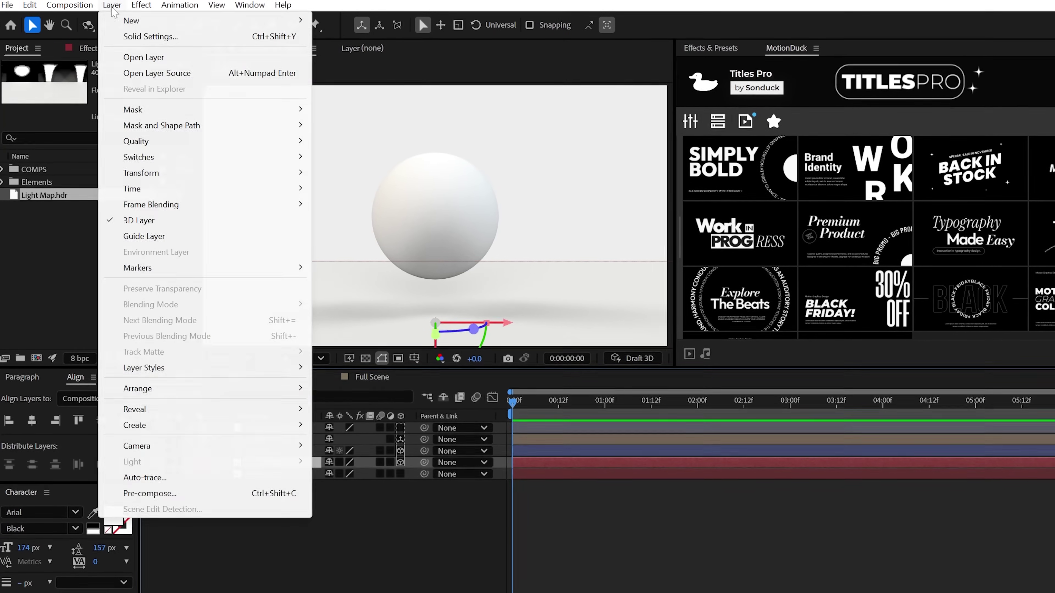
pyautogui.click(150, 37)
pyautogui.moveTo(749, 280); pyautogui.dragTo(372, 102)
pyautogui.click(402, 359)
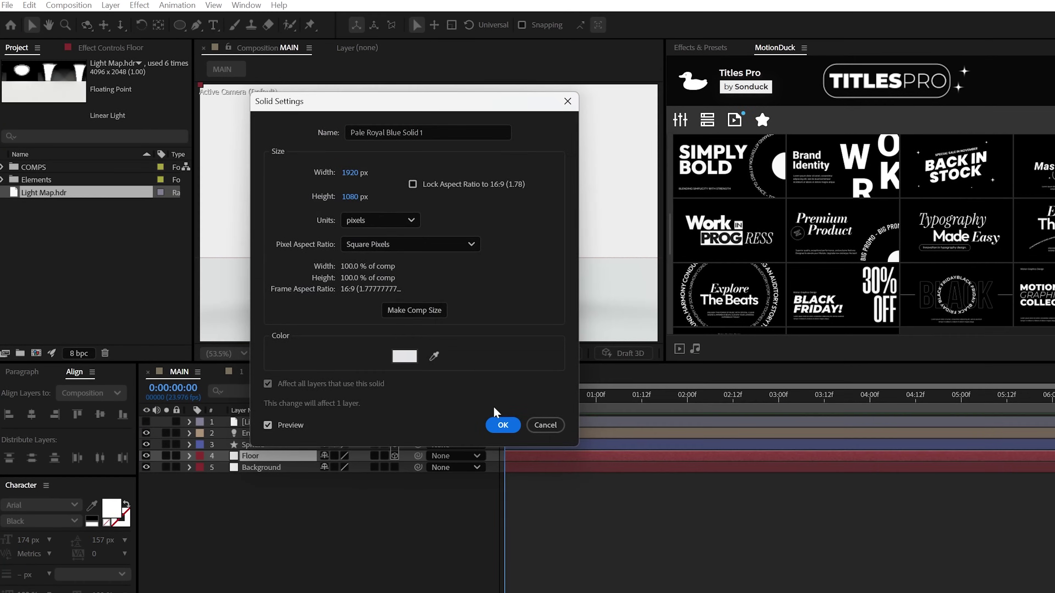
pyautogui.click(503, 425)
pyautogui.click(272, 474)
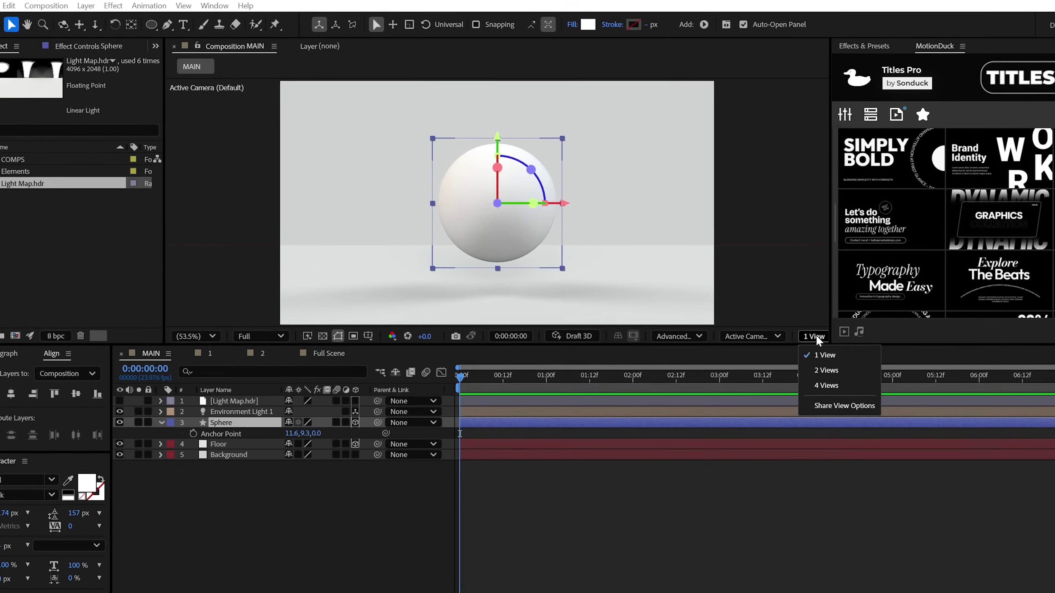
# Step: Show the composition in two side-by-side views and set the second view to Top
pyautogui.click(830, 378)
pyautogui.moveTo(826, 187); pyautogui.dragTo(909, 187)
pyautogui.click(809, 333)
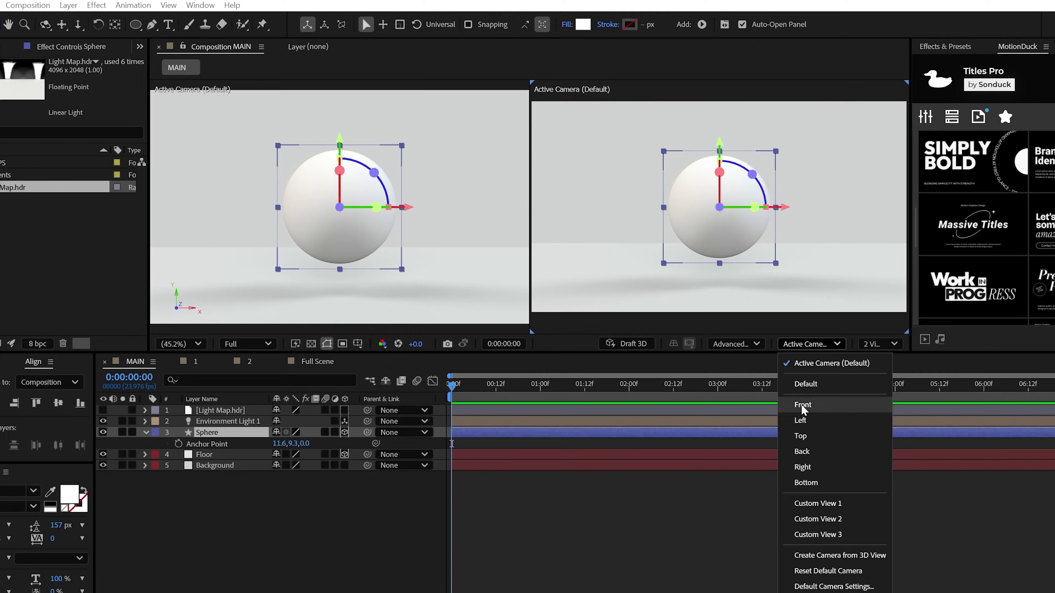
pyautogui.click(800, 436)
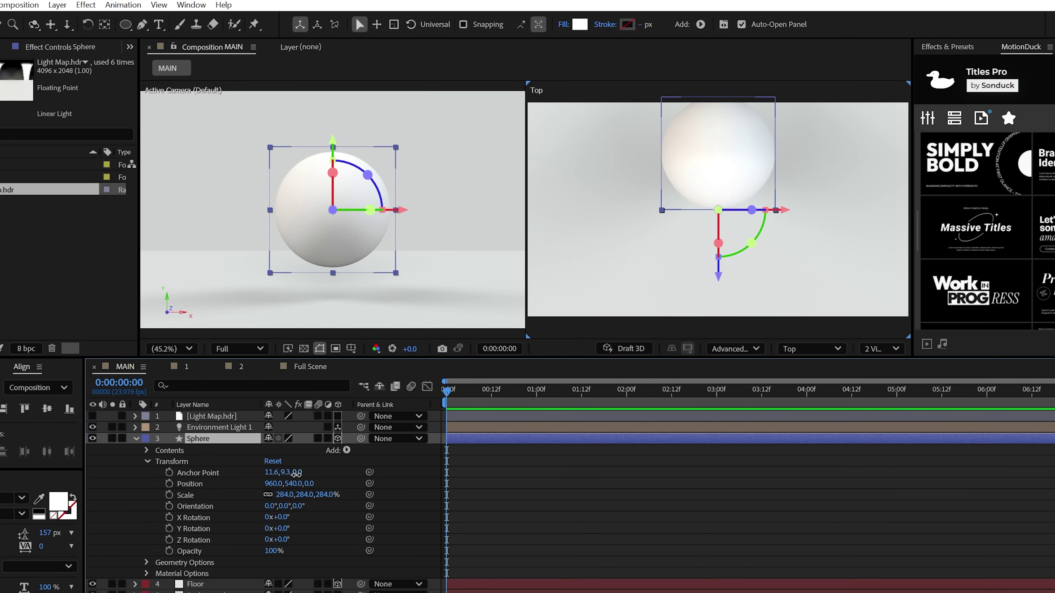
# Step: Check the Sphere layer's bevel depth in its geometry options and set the anchor point's Z value to 100
pyautogui.click(296, 473)
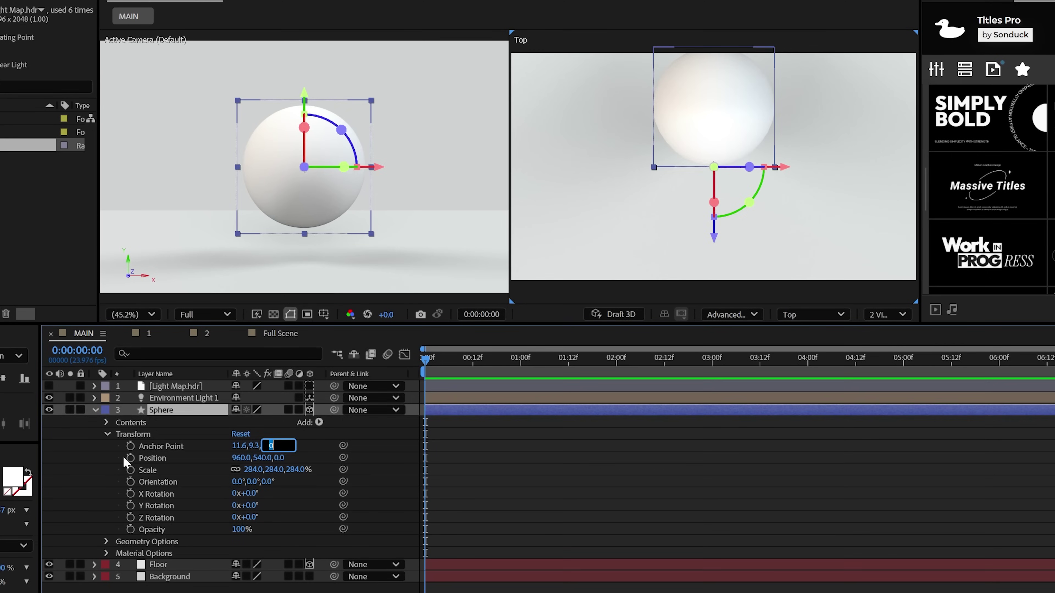
pyautogui.click(161, 490)
pyautogui.click(146, 562)
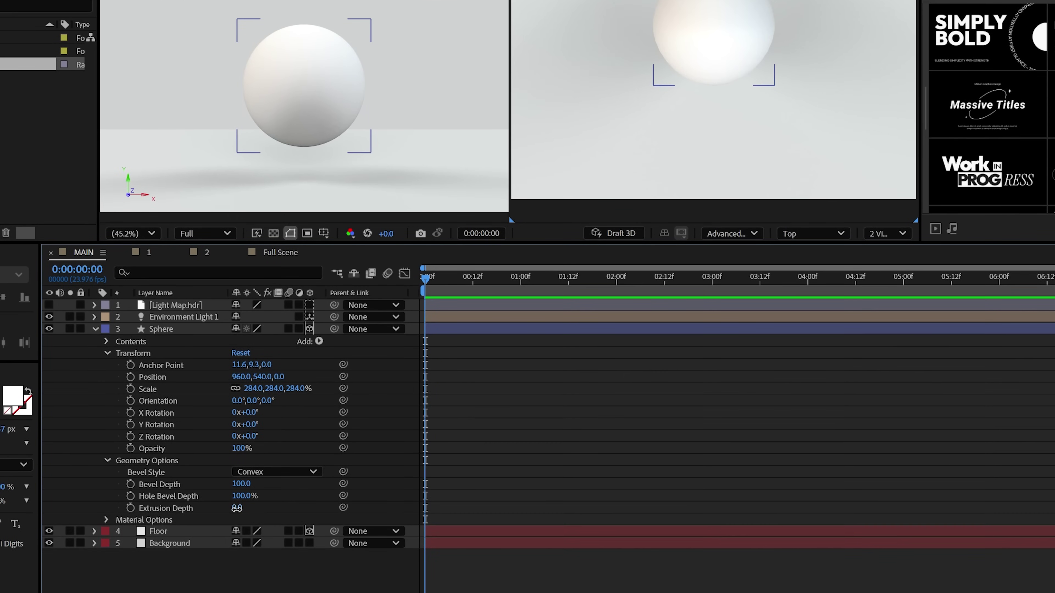
pyautogui.press('Return')
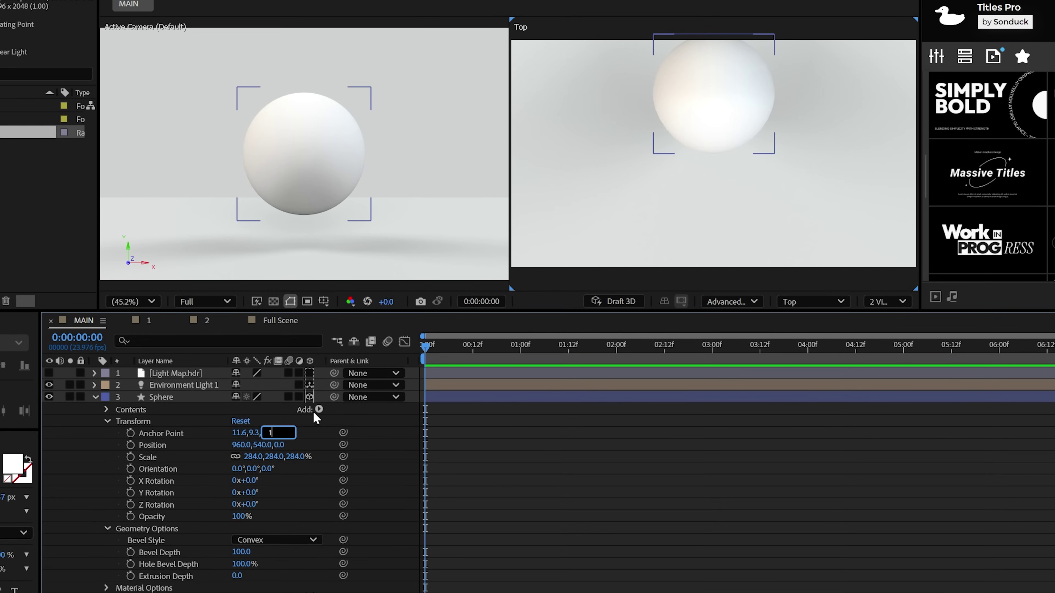
pyautogui.press('Return')
pyautogui.click(186, 397)
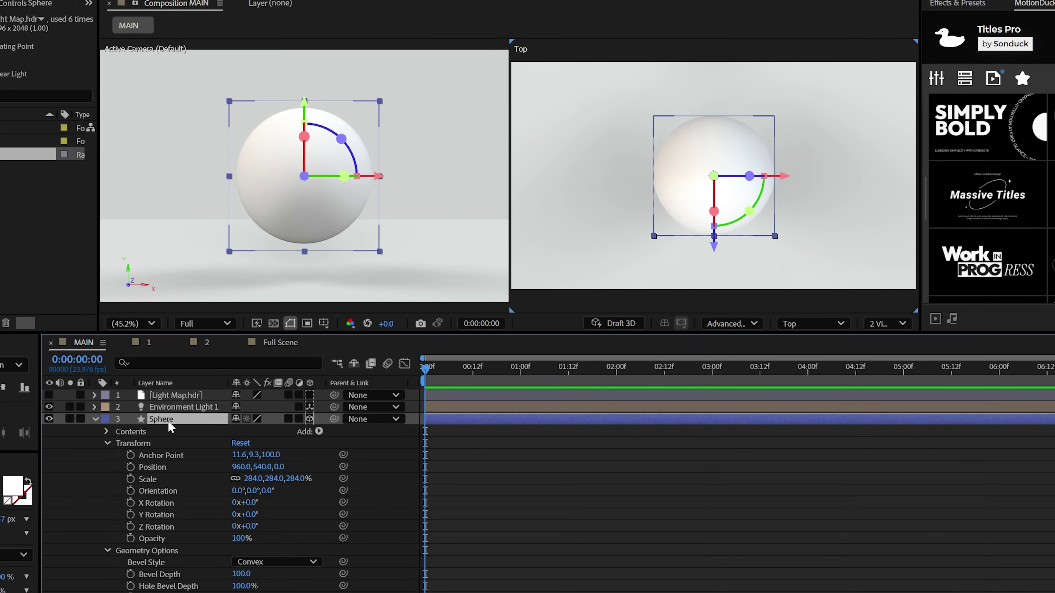
pyautogui.click(94, 419)
# Step: Create a smaller satellite copy of the Sphere layer at 83% scale with its anchor point X at 463.6
pyautogui.click(0, 0)
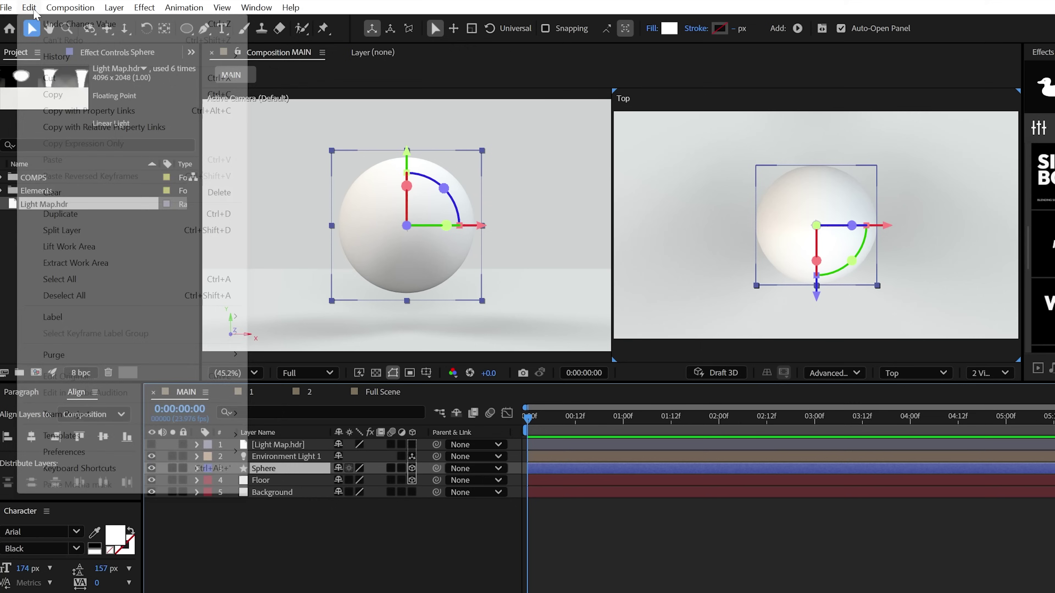
pyautogui.click(0, 164)
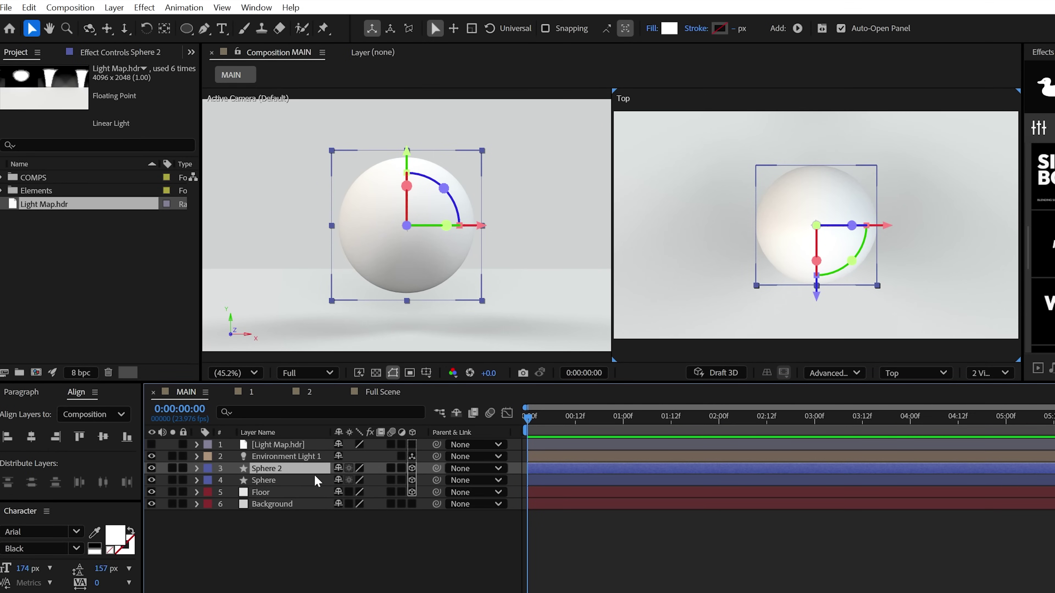
pyautogui.click(196, 468)
pyautogui.click(209, 493)
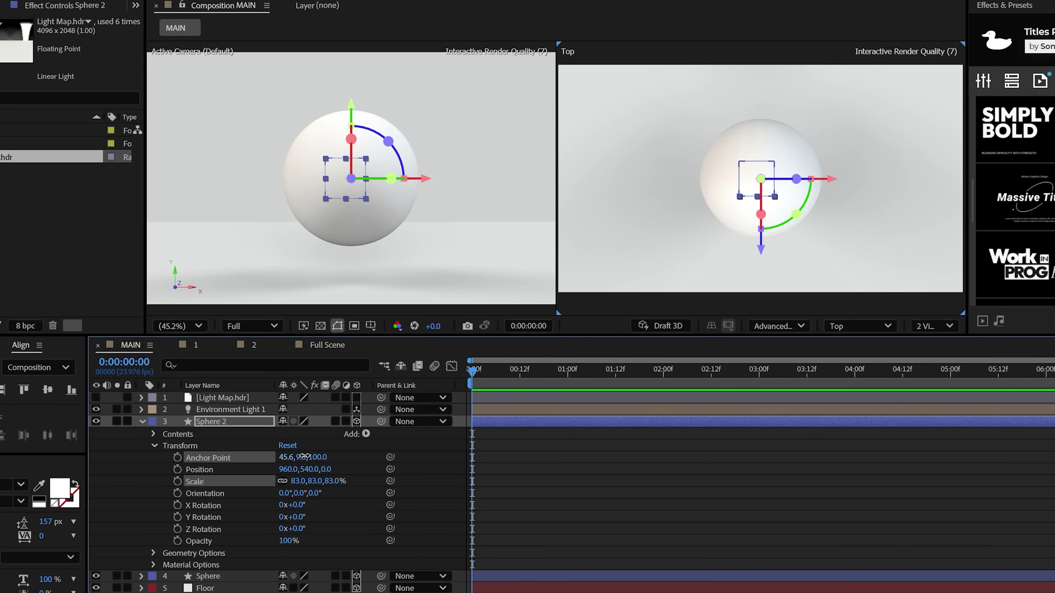
pyautogui.moveTo(304, 456); pyautogui.dragTo(616, 477)
pyautogui.press('F2')
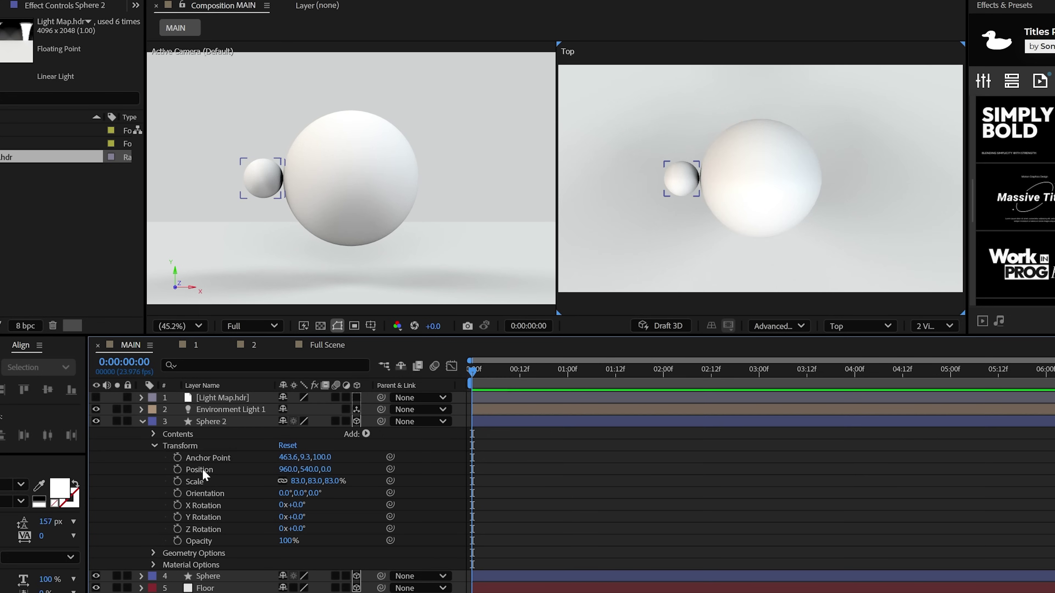
# Step: Test how Sphere 2 orbits the large sphere by changing its Y rotation, and undo the rotation
pyautogui.click(207, 459)
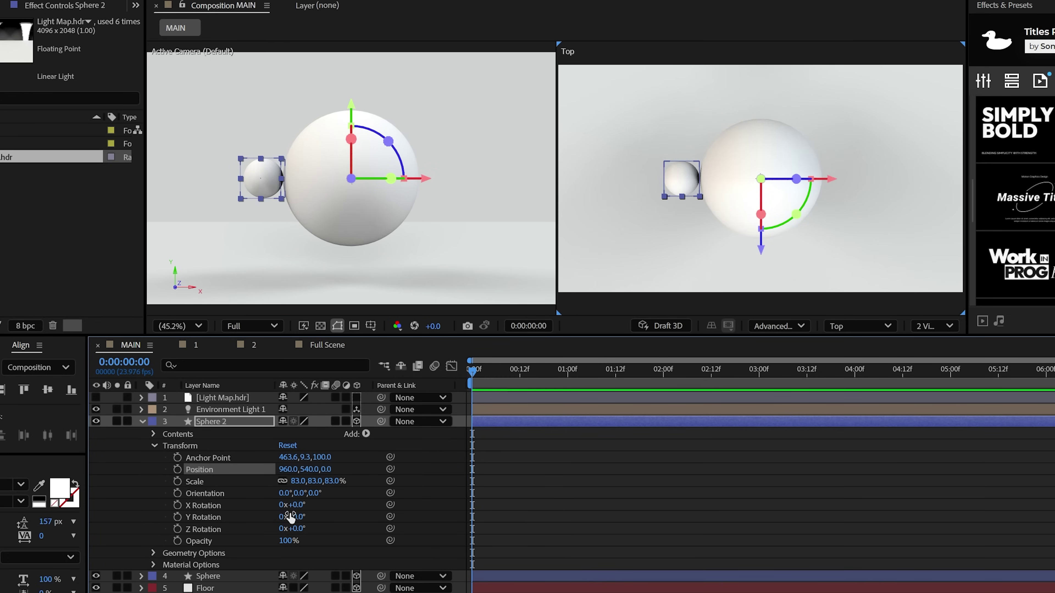
pyautogui.moveTo(290, 517); pyautogui.dragTo(590, 541)
pyautogui.hotkey('ctrl', 'z')
# Step: Duplicate Sphere 2 as a third sphere with anchor point X 731.6, 47% scale, 197° Y rotation and 34° Z rotation
pyautogui.moveTo(295, 529); pyautogui.dragTo(367, 523)
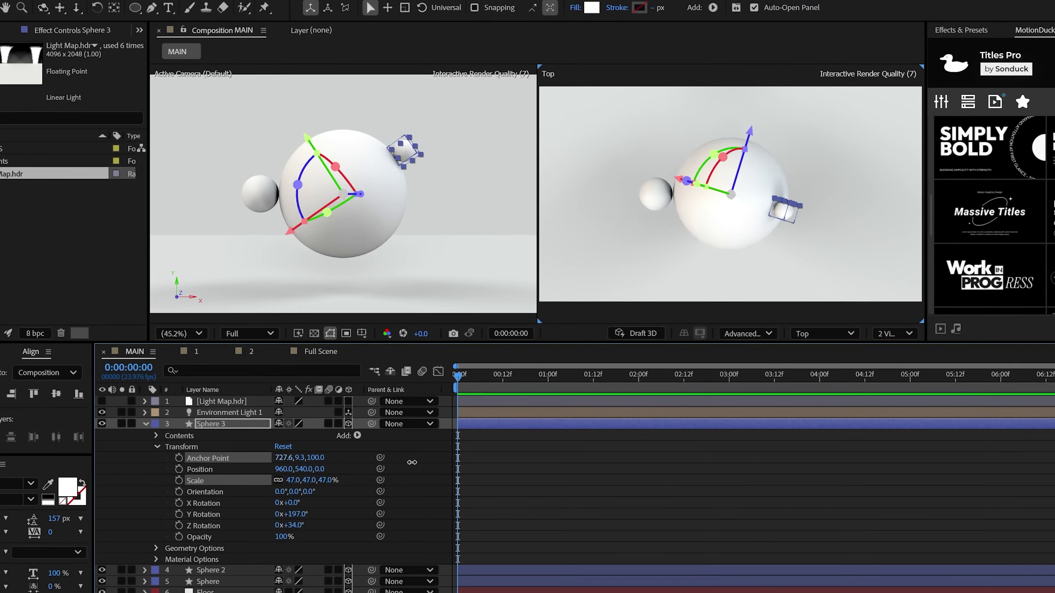
pyautogui.click(428, 237)
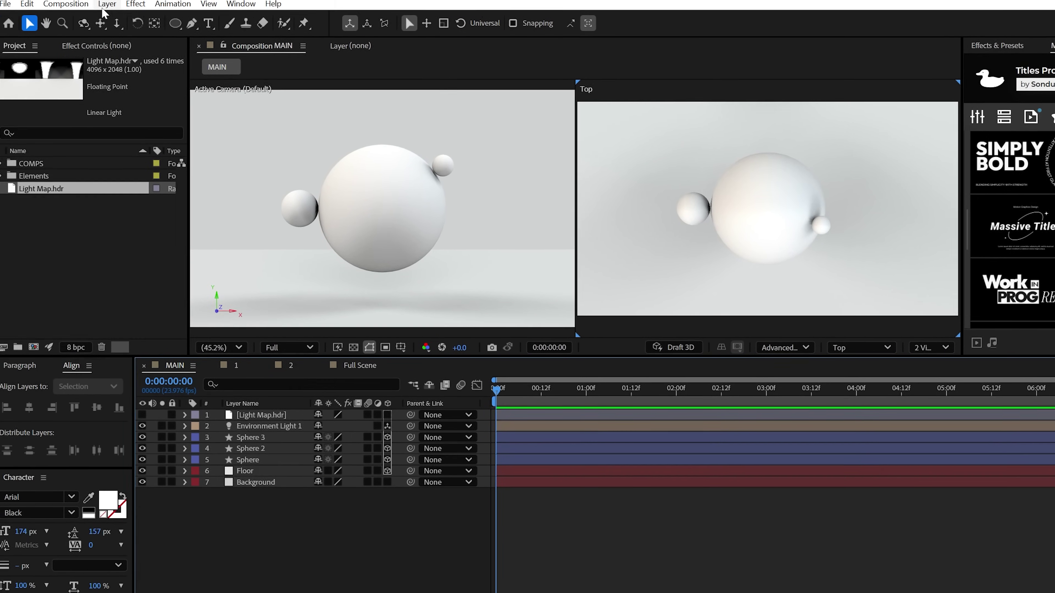
# Step: Add a null object to the MAIN composition and make it a 3D layer
pyautogui.click(68, 0)
pyautogui.moveTo(77, 8)
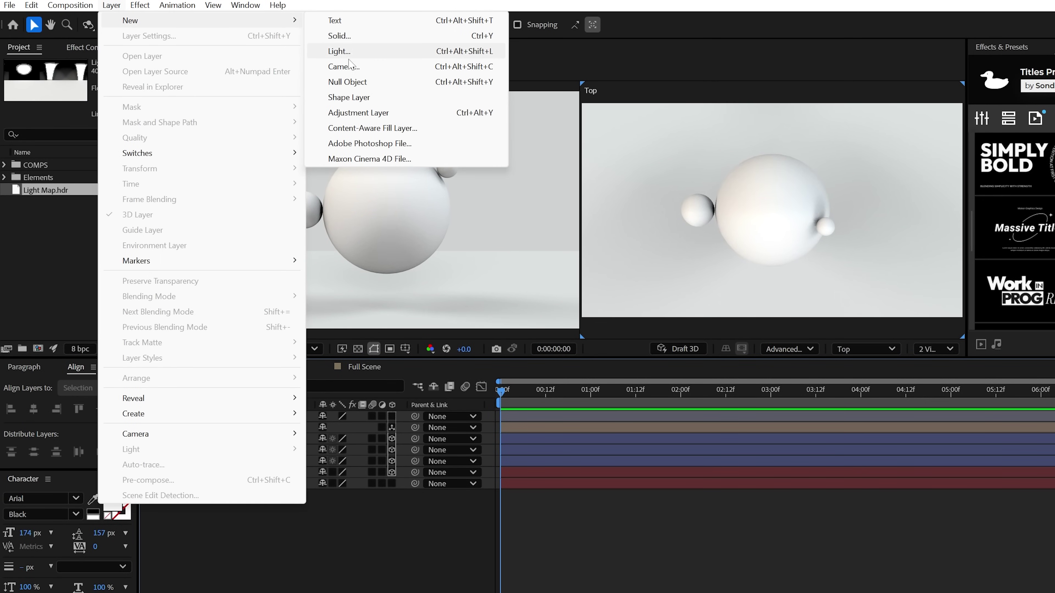
pyautogui.click(347, 82)
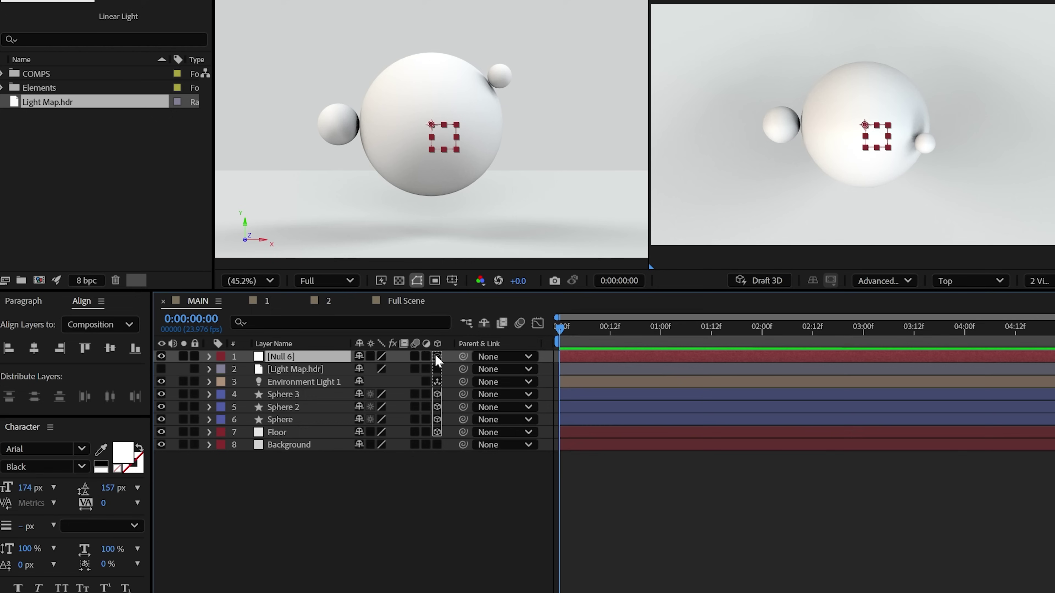
pyautogui.click(437, 357)
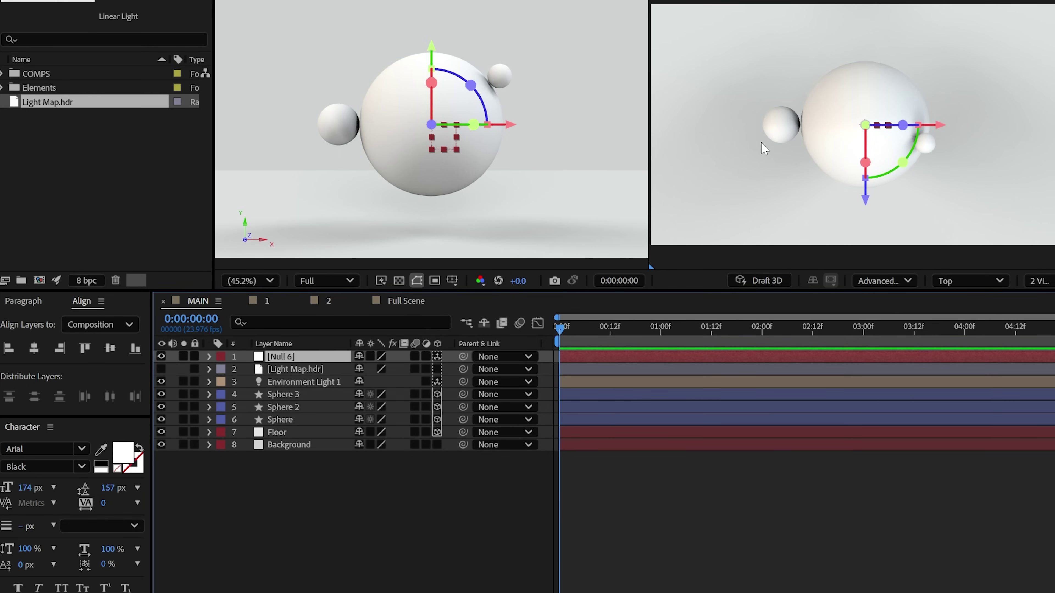
# Step: Parent the Sphere 3 and Sphere 2 layers to the null object
pyautogui.click(286, 394)
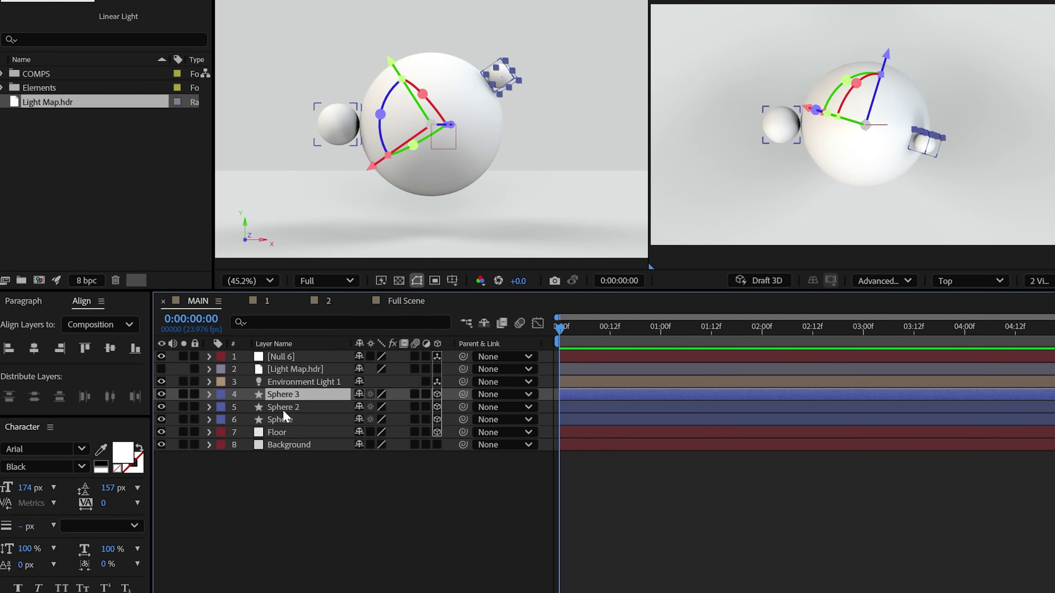
pyautogui.keyDown('shift'); pyautogui.click(283, 407); pyautogui.keyUp('shift')
pyautogui.moveTo(463, 394); pyautogui.dragTo(276, 363)
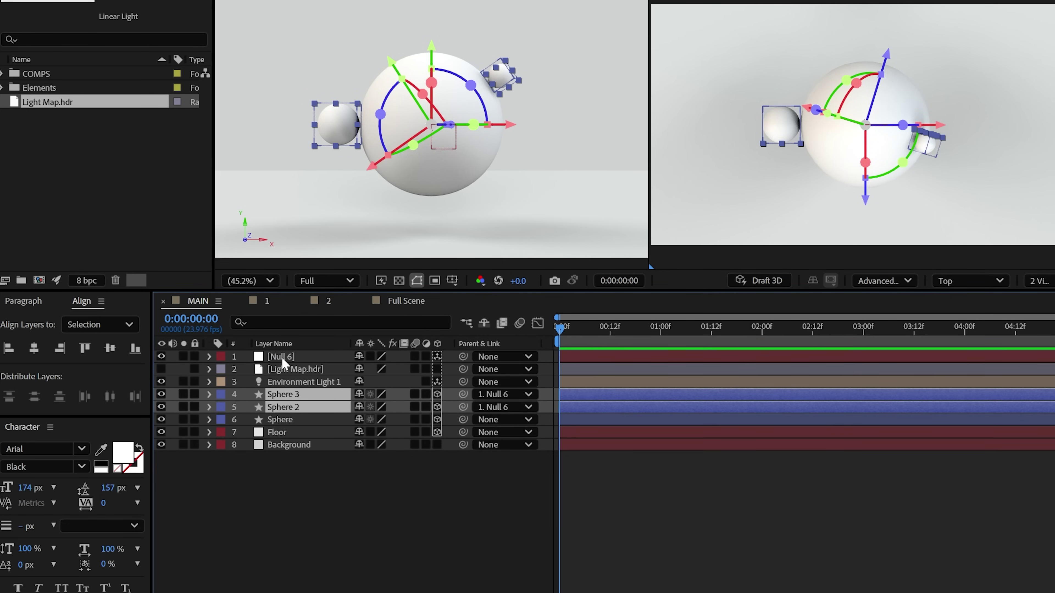
# Step: Animate the null's Y rotation with a keyframe at the start and a changed rotation at 0:00:05:05
pyautogui.click(282, 357)
pyautogui.click(209, 357)
pyautogui.click(223, 369)
pyautogui.click(248, 445)
pyautogui.moveTo(559, 329); pyautogui.dragTo(1054, 332)
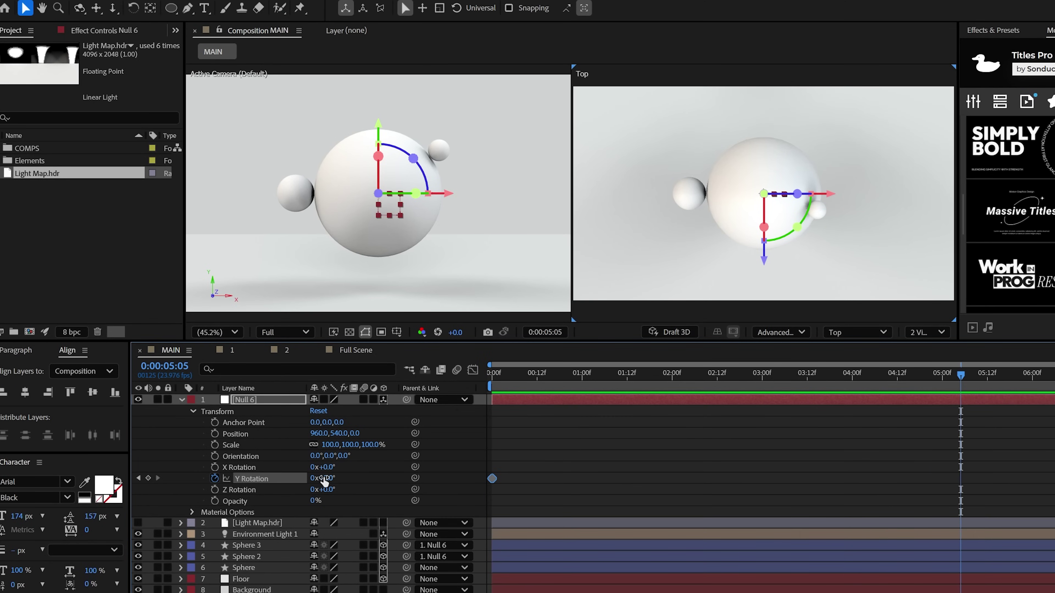
pyautogui.moveTo(325, 479); pyautogui.dragTo(353, 486)
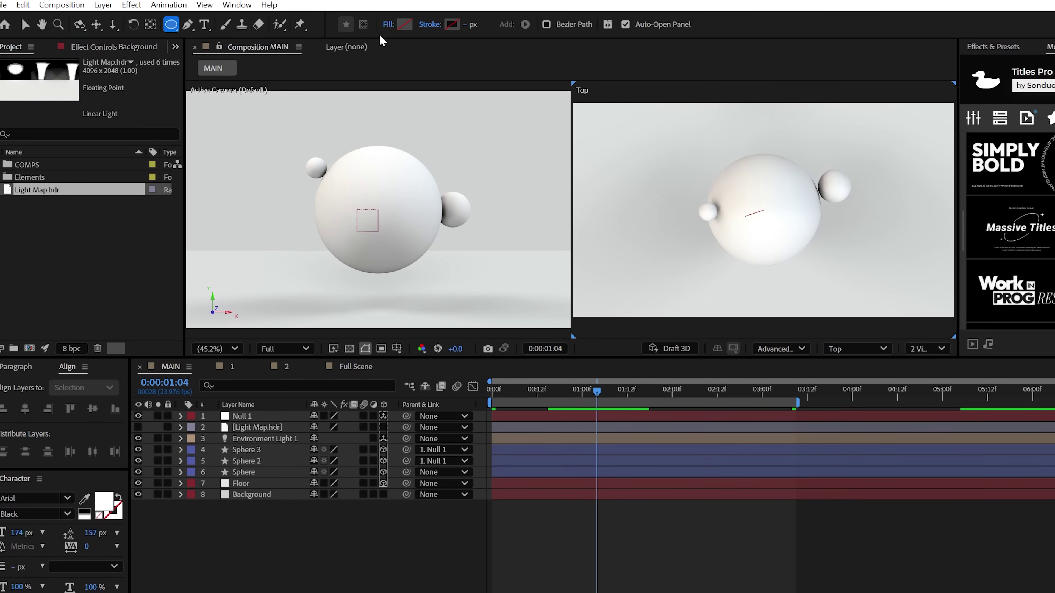
# Step: Set the Ellipse tool's stroke to a solid pale yellow with a width of 1 px
pyautogui.click(430, 24)
pyautogui.click(464, 78)
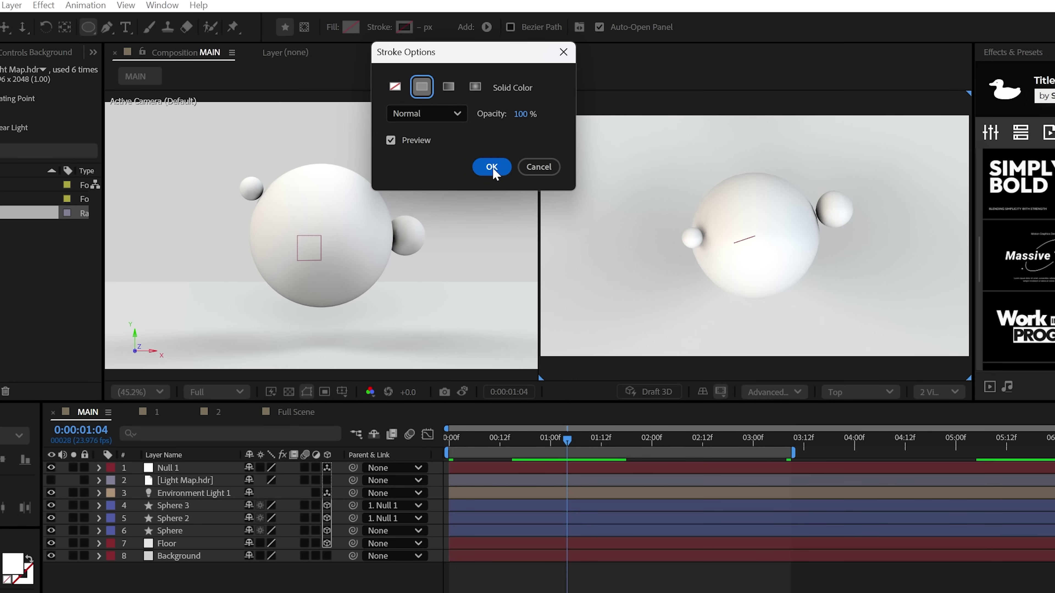
pyautogui.click(529, 147)
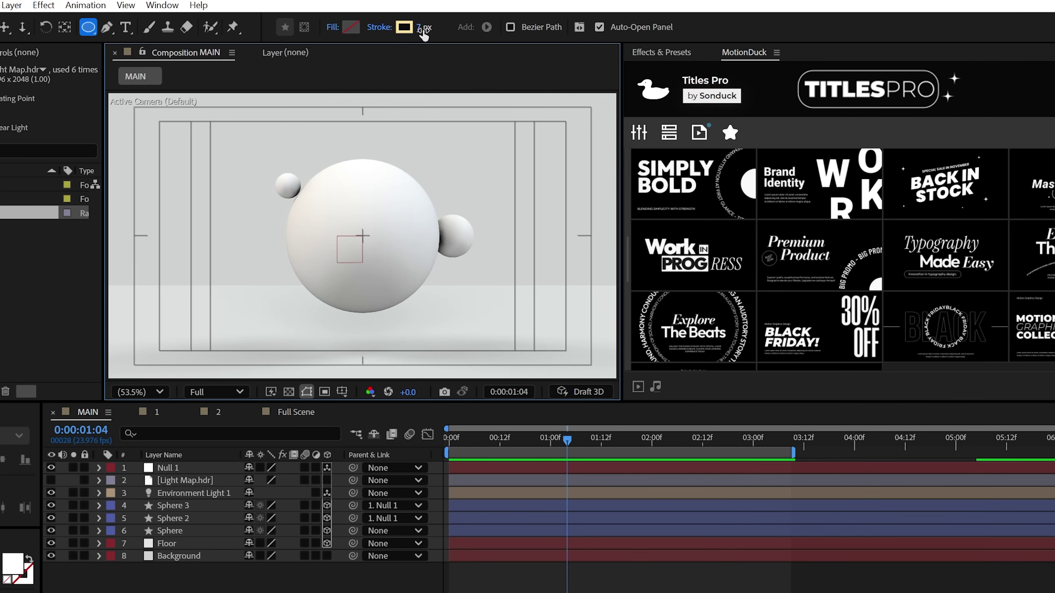
pyautogui.click(424, 26)
pyautogui.write('1')
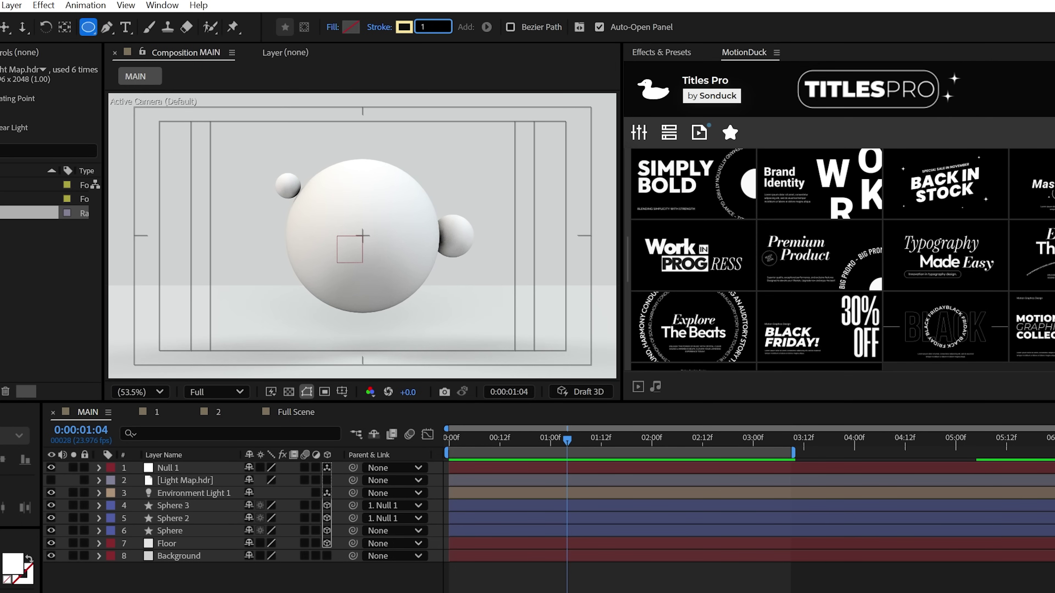
# Step: Draw a circle outline around the large sphere, centre its anchor point in the layer content, and make the shape layer 3D
pyautogui.moveTo(363, 235); pyautogui.dragTo(484, 313)
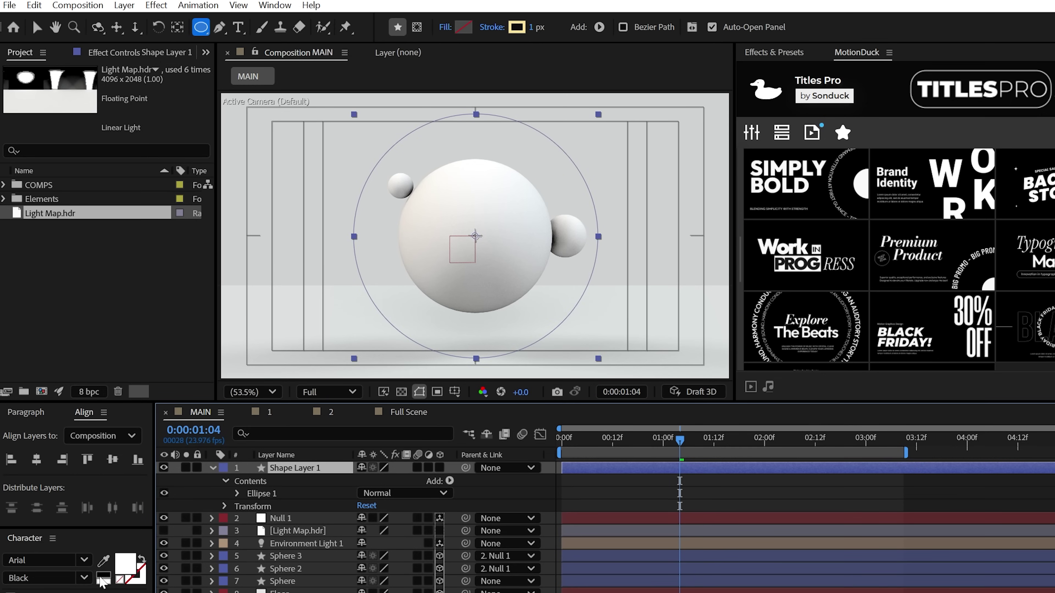
pyautogui.click(125, 6)
pyautogui.moveTo(174, 188)
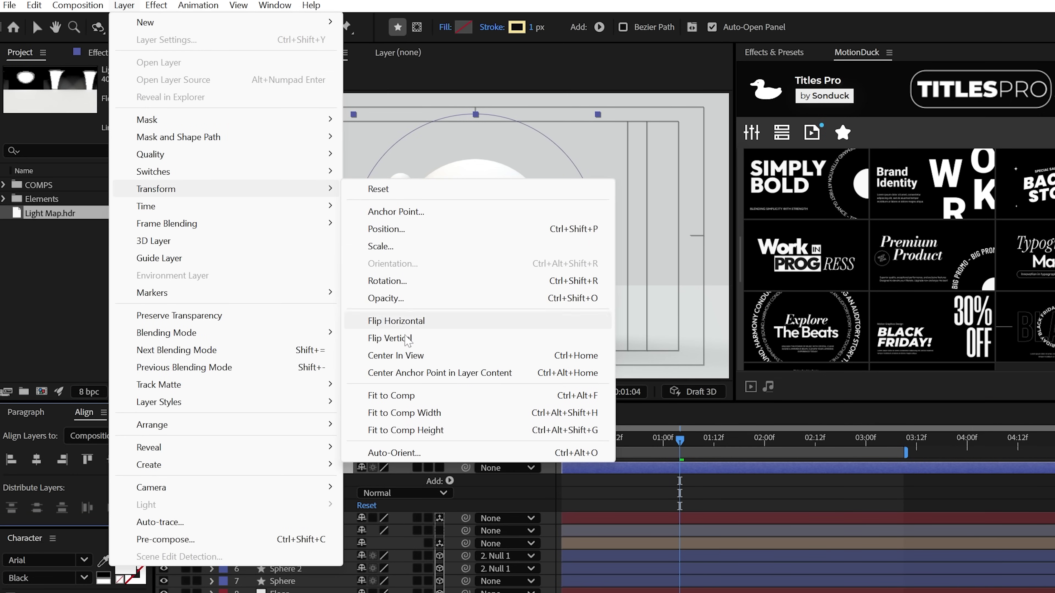
pyautogui.click(405, 373)
pyautogui.click(440, 468)
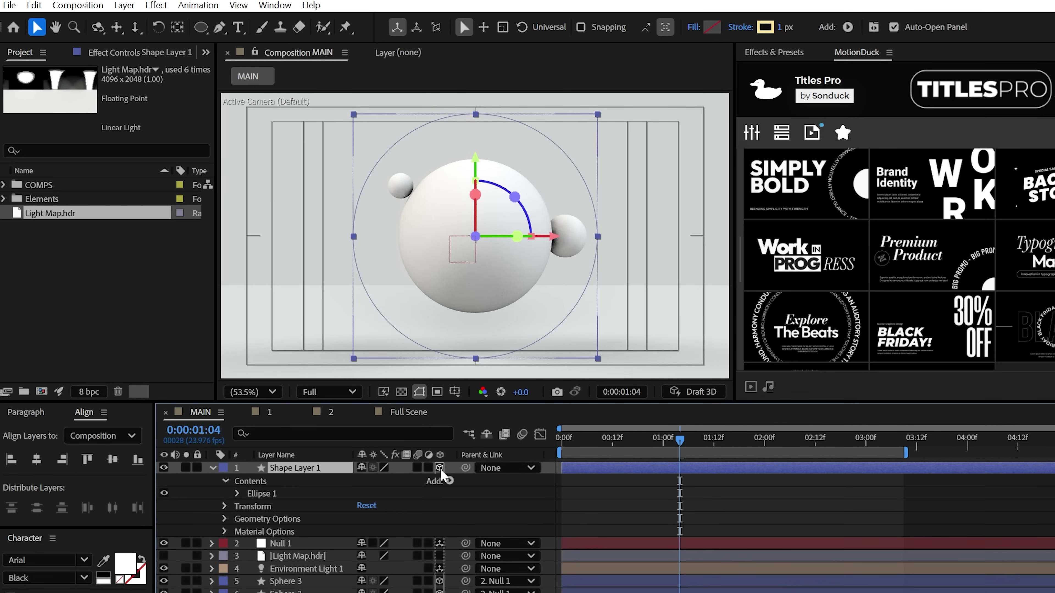
# Step: Give Shape Layer 1 a Convex bevel style with a bevel depth of 5.0 in its geometry options
pyautogui.click(224, 414)
pyautogui.click(226, 377)
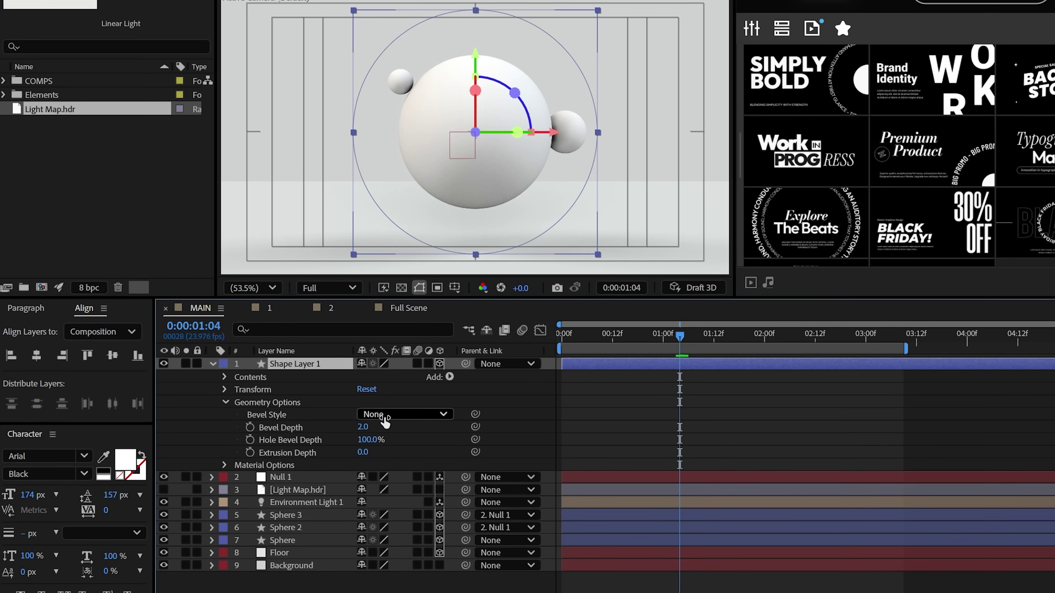
pyautogui.click(399, 483)
pyautogui.press('Return')
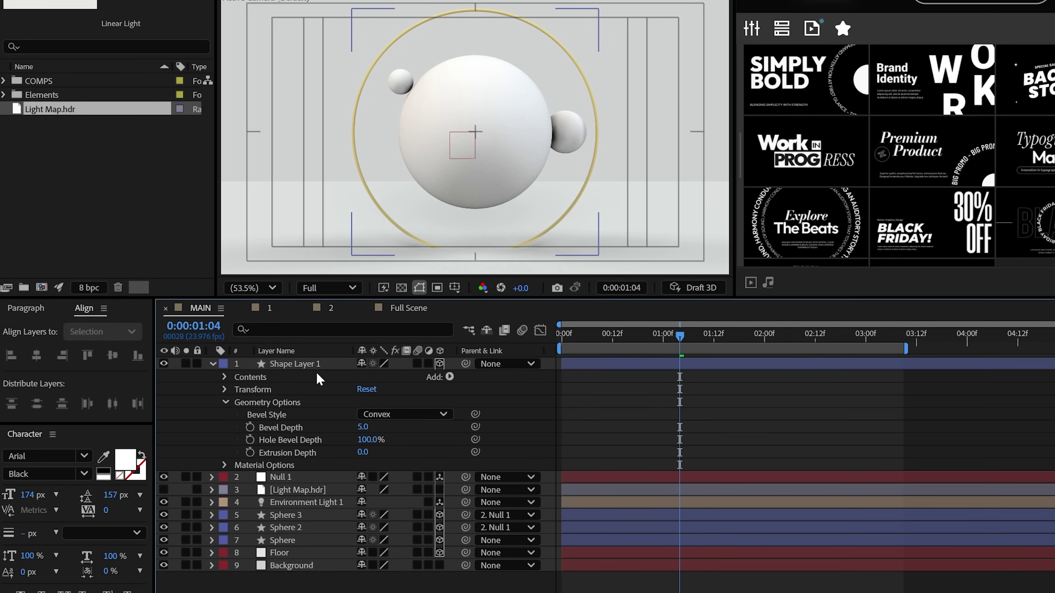
# Step: Animate the circle's X rotation with a start keyframe at about 108° and a changed rotation near the end of the animation
pyautogui.press('r')
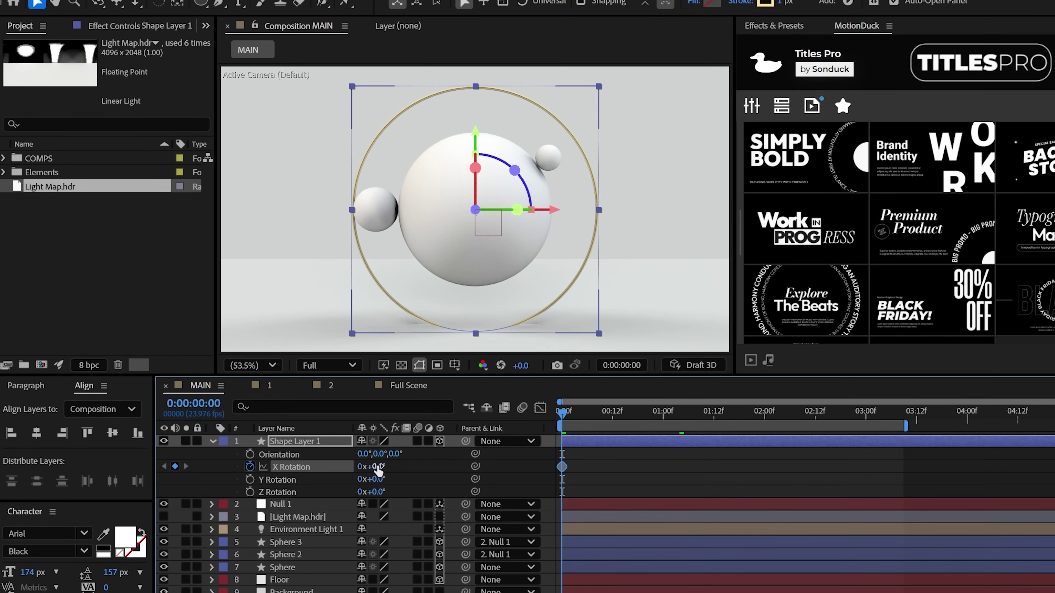
pyautogui.moveTo(379, 469); pyautogui.dragTo(455, 462)
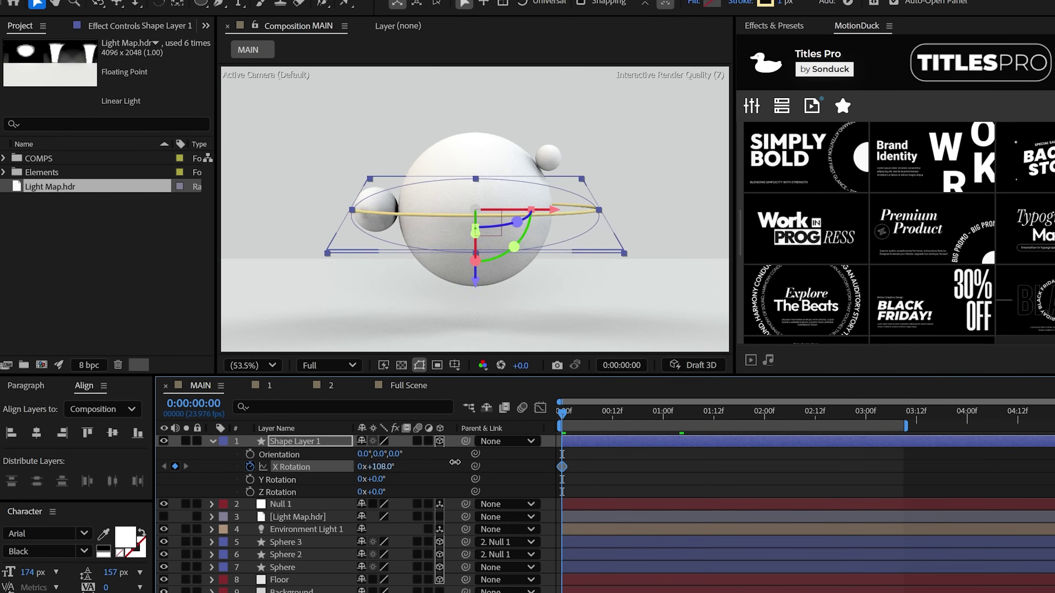
pyautogui.moveTo(982, 432); pyautogui.dragTo(1053, 432)
pyautogui.moveTo(393, 467); pyautogui.dragTo(385, 467)
pyautogui.press('F2')
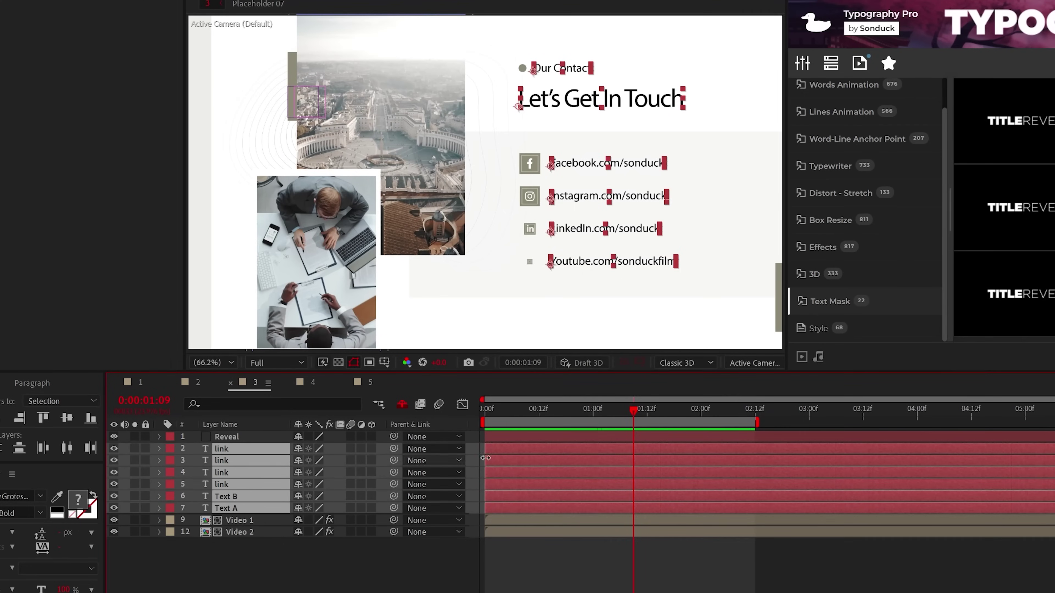
pyautogui.moveTo(977, 178)
pyautogui.click(381, 219)
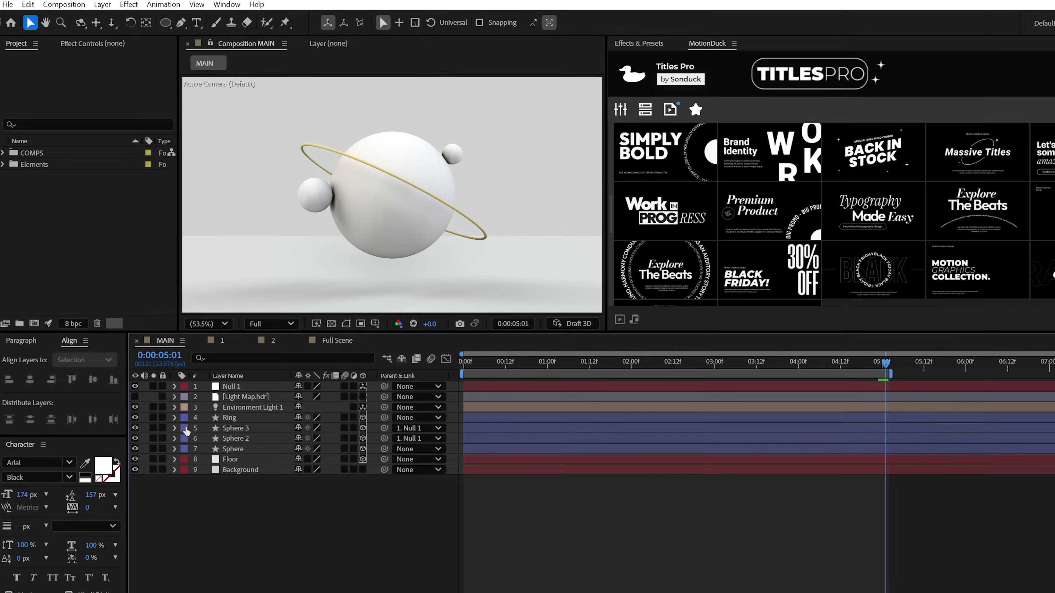
# Step: Reveal the material options of the main Sphere layer in the MAIN composition
pyautogui.click(174, 449)
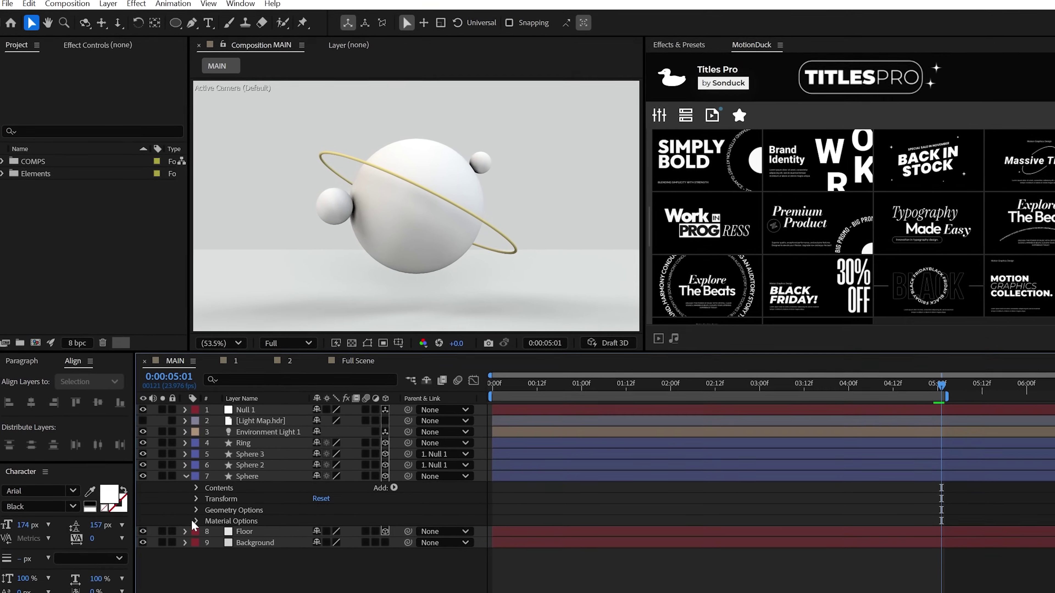
pyautogui.click(185, 491)
pyautogui.click(249, 482)
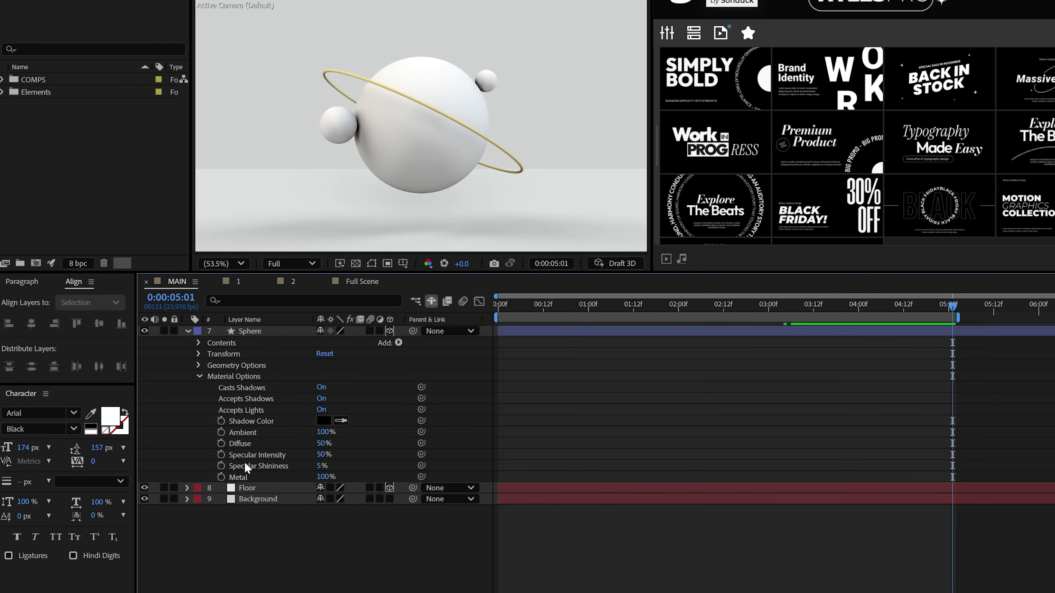
pyautogui.click(245, 466)
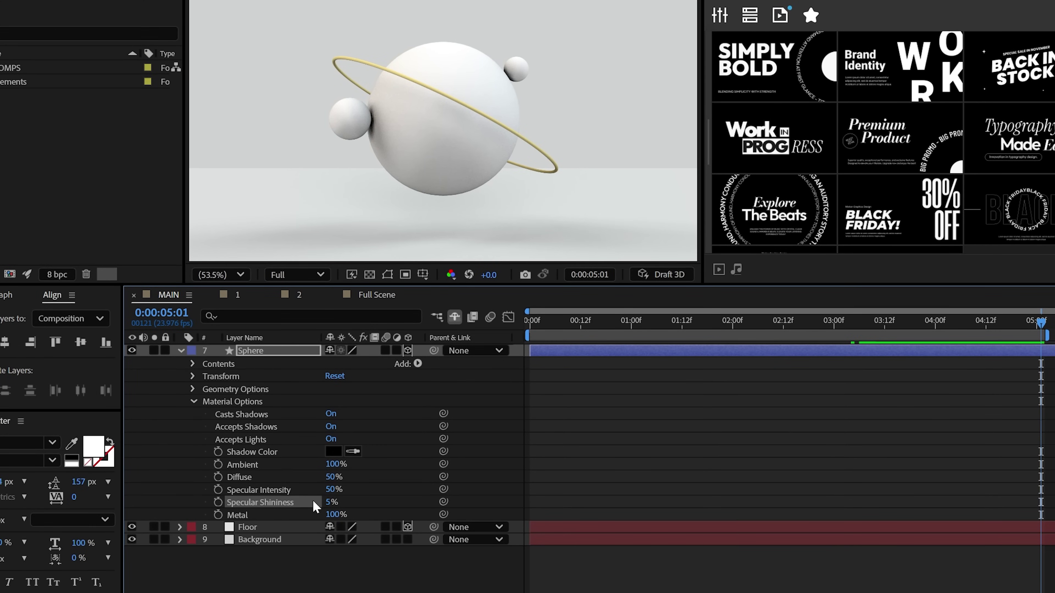
# Step: Try the Sphere material with Specular Shininess at 100% and Metal at 0%
pyautogui.moveTo(331, 504); pyautogui.dragTo(497, 494)
pyautogui.click(351, 510)
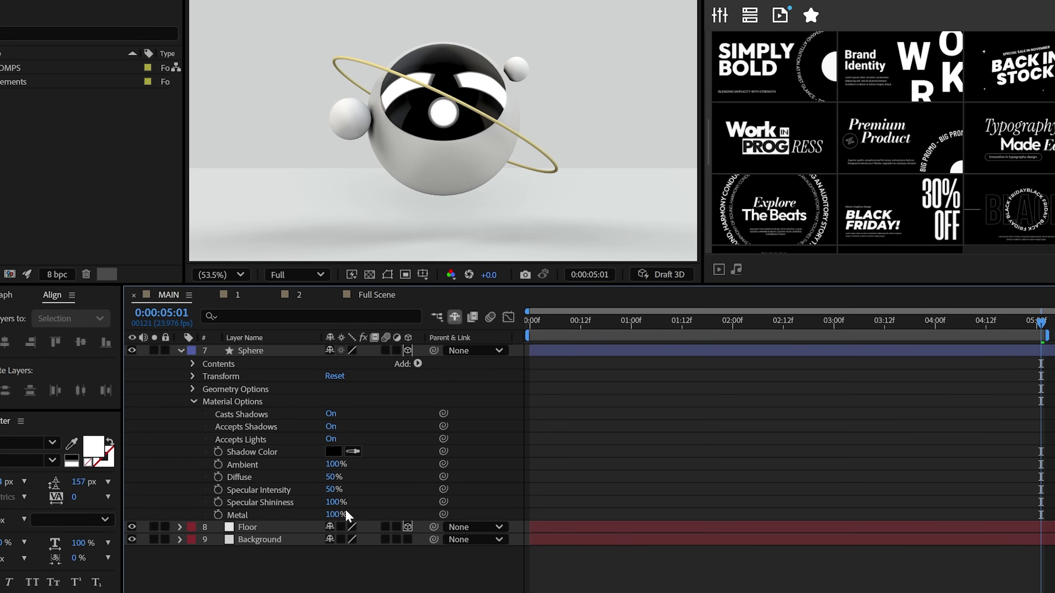
pyautogui.moveTo(328, 512); pyautogui.dragTo(218, 514)
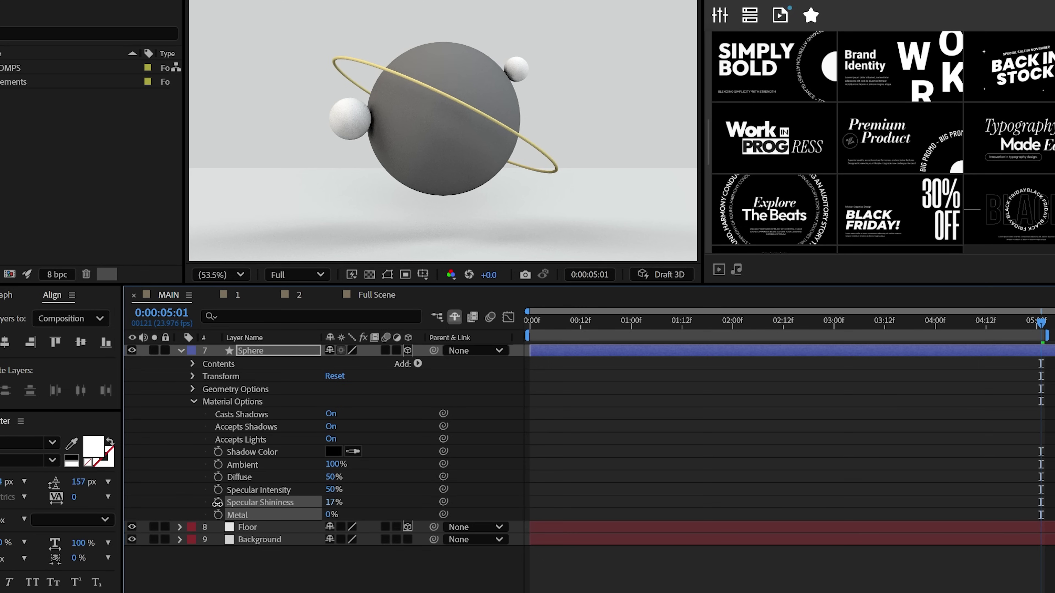
# Step: Set the Sphere's Specular Shininess to 25% with Metal at 100%, and show the shy layers again
pyautogui.moveTo(217, 503); pyautogui.dragTo(459, 475)
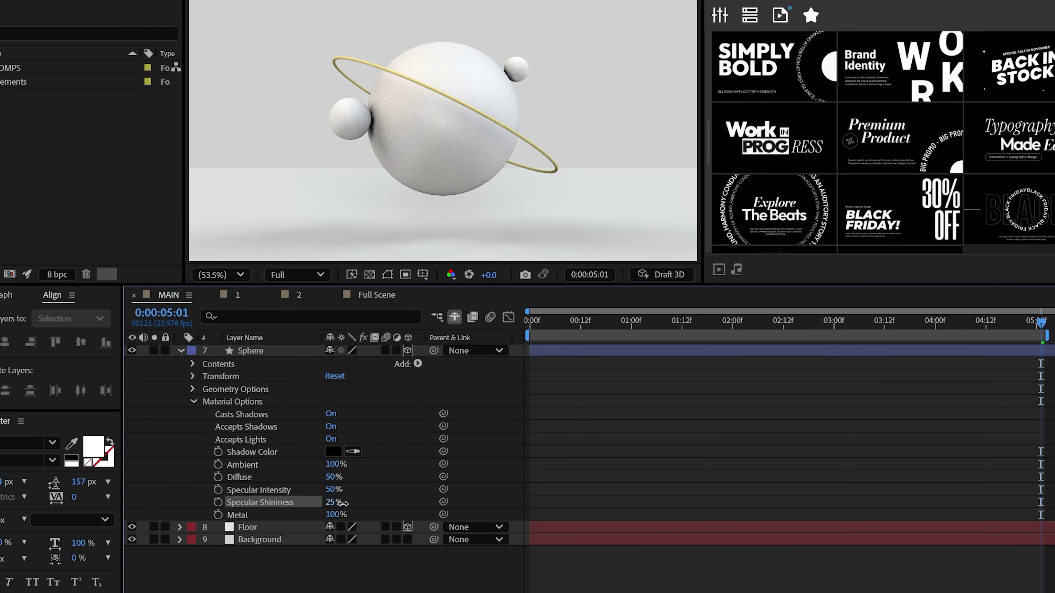
pyautogui.click(181, 350)
pyautogui.click(453, 317)
# Step: Enter a new Specular Shininess value for Sphere 2 in its material options
pyautogui.click(181, 413)
pyautogui.click(191, 440)
pyautogui.click(194, 465)
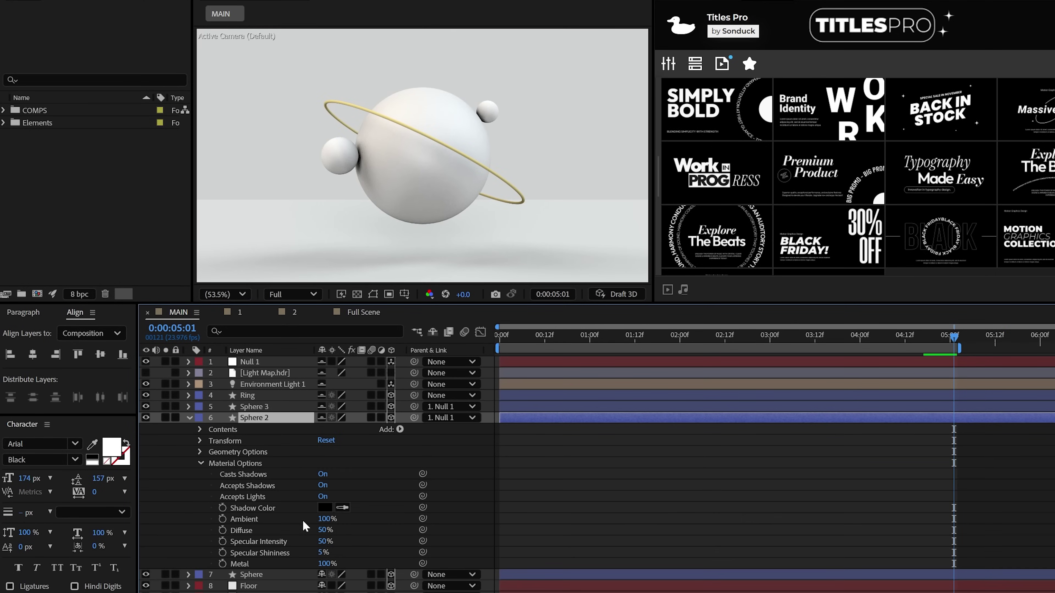
pyautogui.click(323, 552)
pyautogui.write('2')
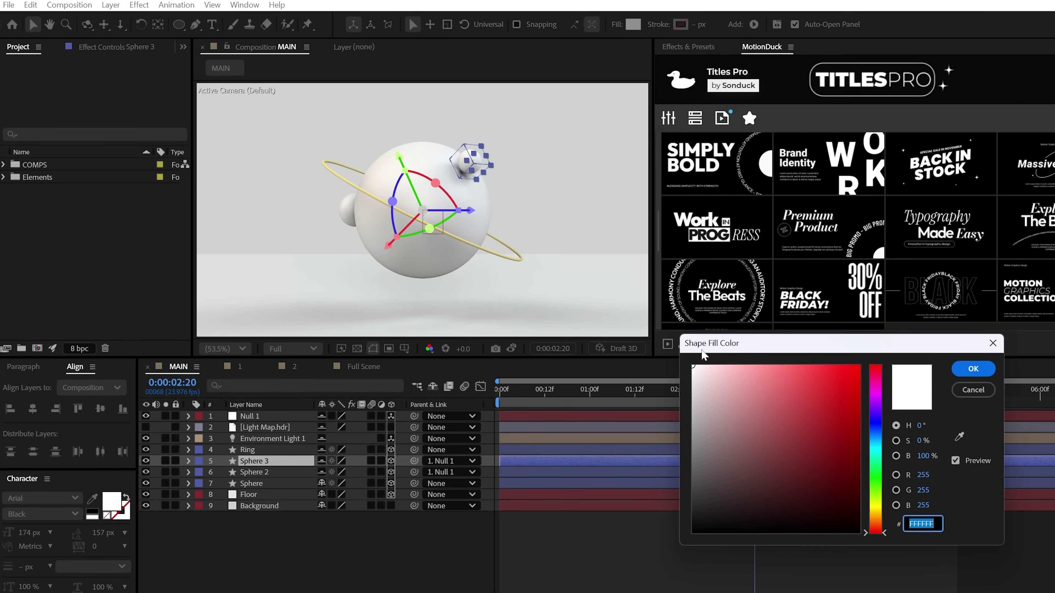
# Step: Change Sphere 3's fill to a light gold and raise its Specular Shininess to 87%
pyautogui.click(601, 358)
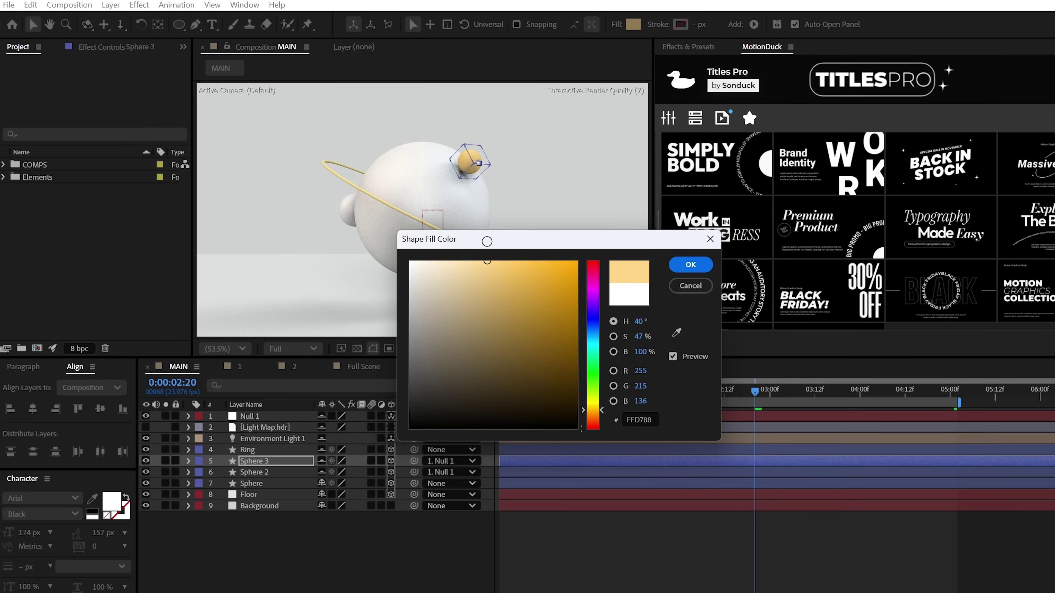
pyautogui.press('Return')
pyautogui.click(188, 460)
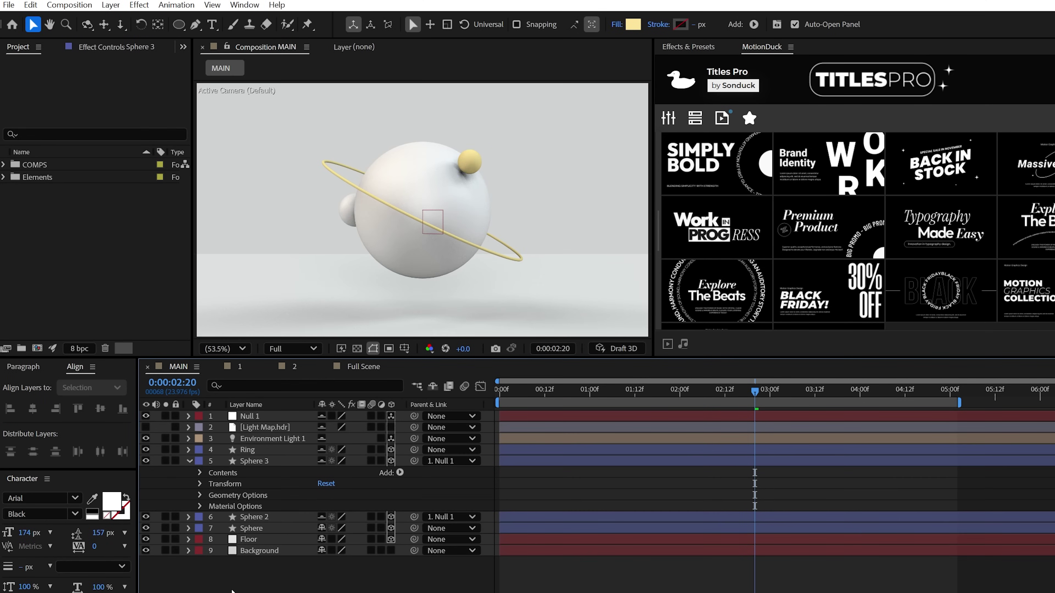
pyautogui.click(201, 505)
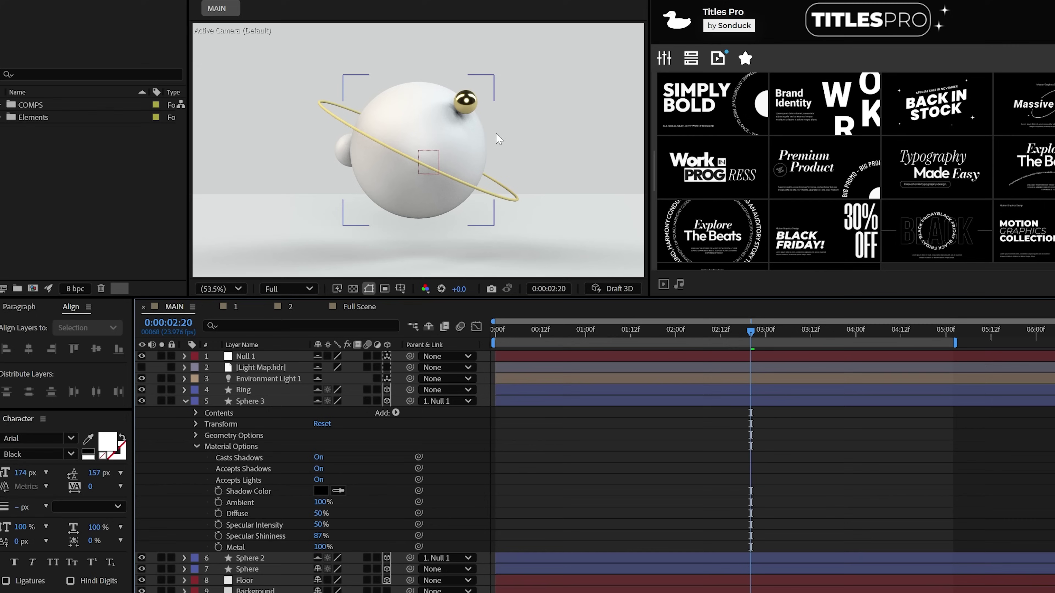
# Step: Copy Sphere 3's material options onto the Ring layer and preview the animation
pyautogui.click(221, 442)
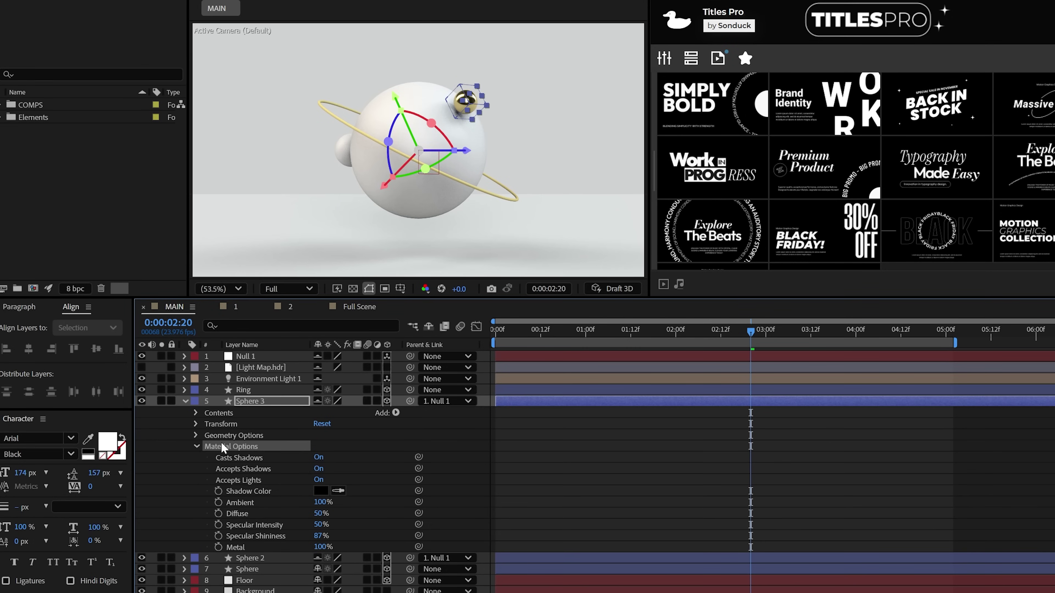
pyautogui.click(184, 401)
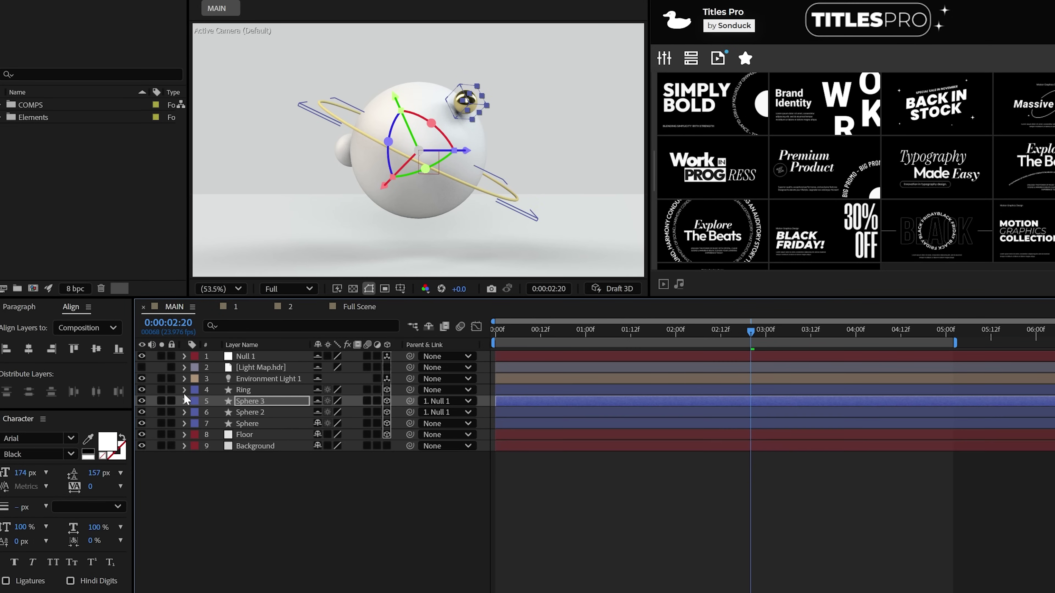
pyautogui.click(184, 390)
pyautogui.click(195, 412)
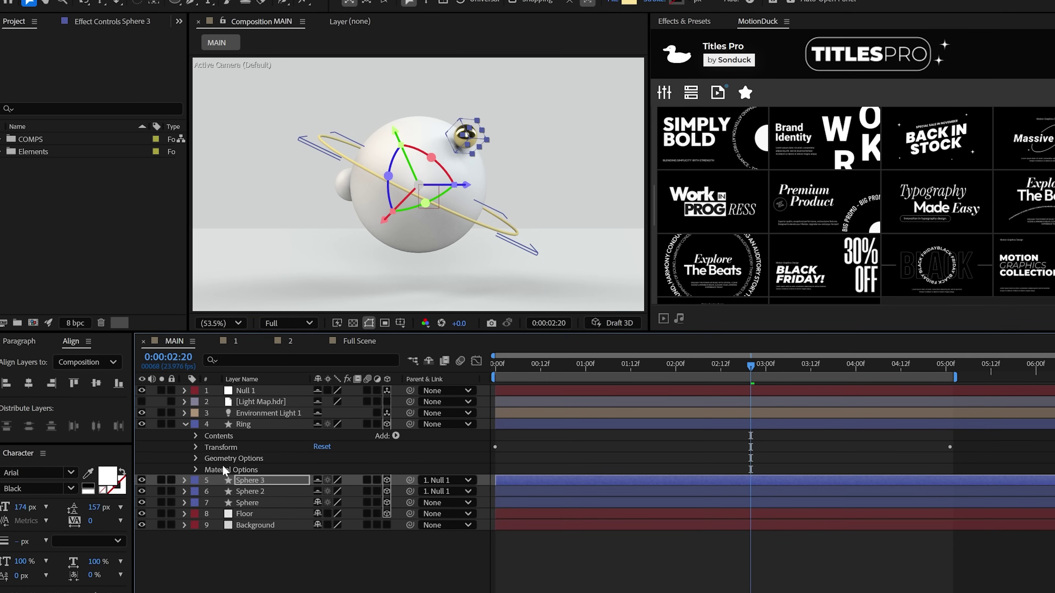
pyautogui.click(227, 468)
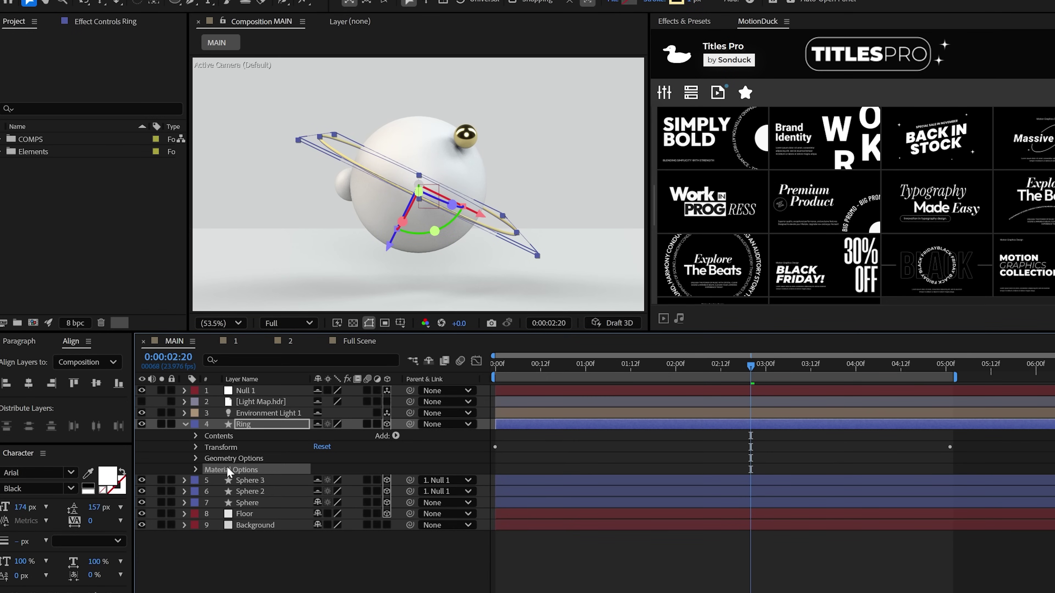
pyautogui.press('F2')
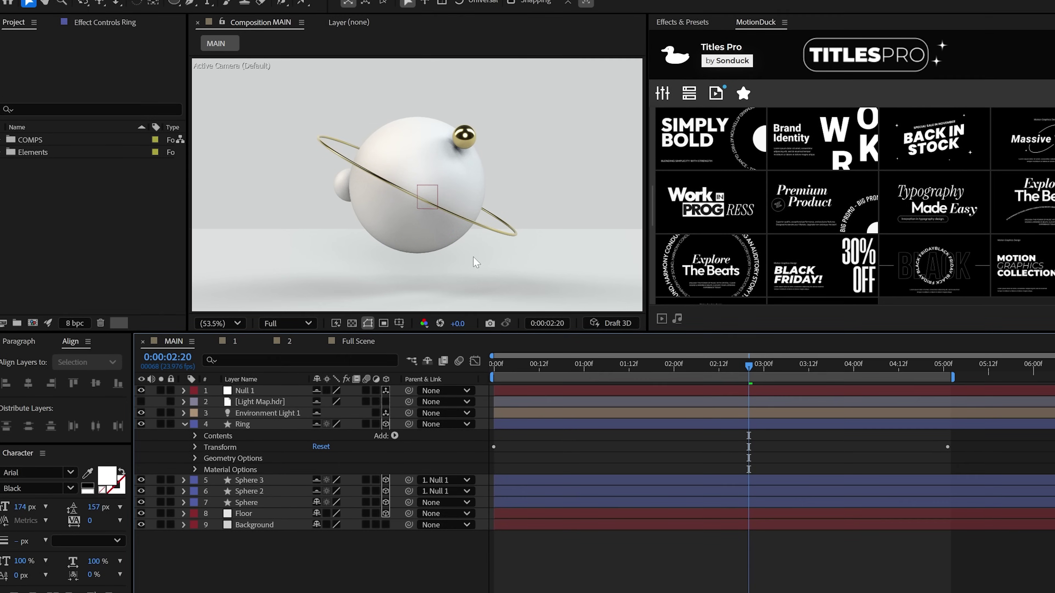
pyautogui.press('space')
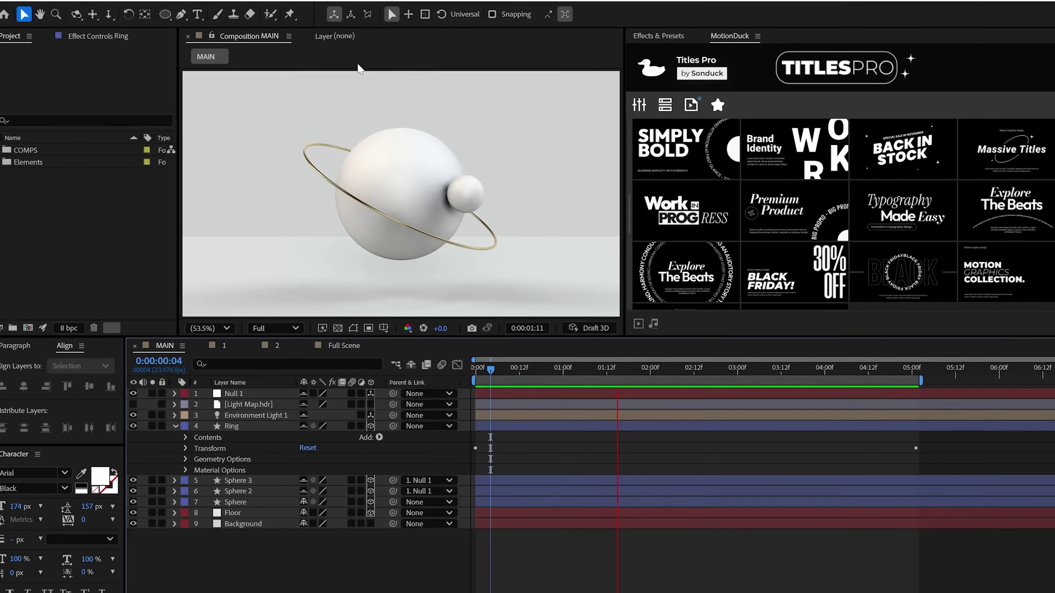
# Step: Set the Floor layer's Specular Shininess to 35% in its material options and preview the scene
pyautogui.click(171, 426)
pyautogui.click(171, 468)
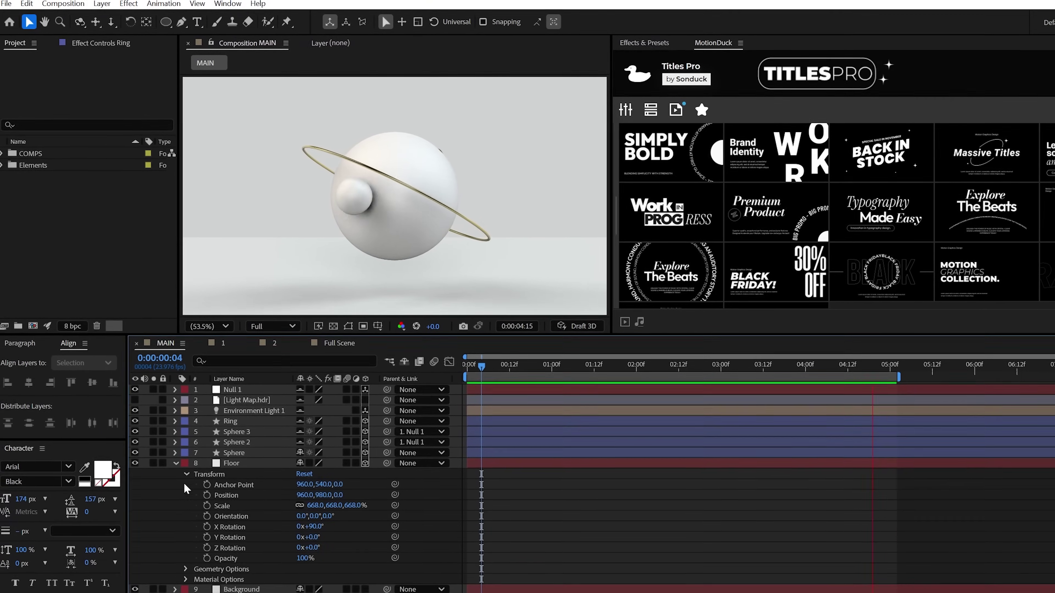
pyautogui.click(180, 480)
pyautogui.click(180, 501)
pyautogui.click(302, 586)
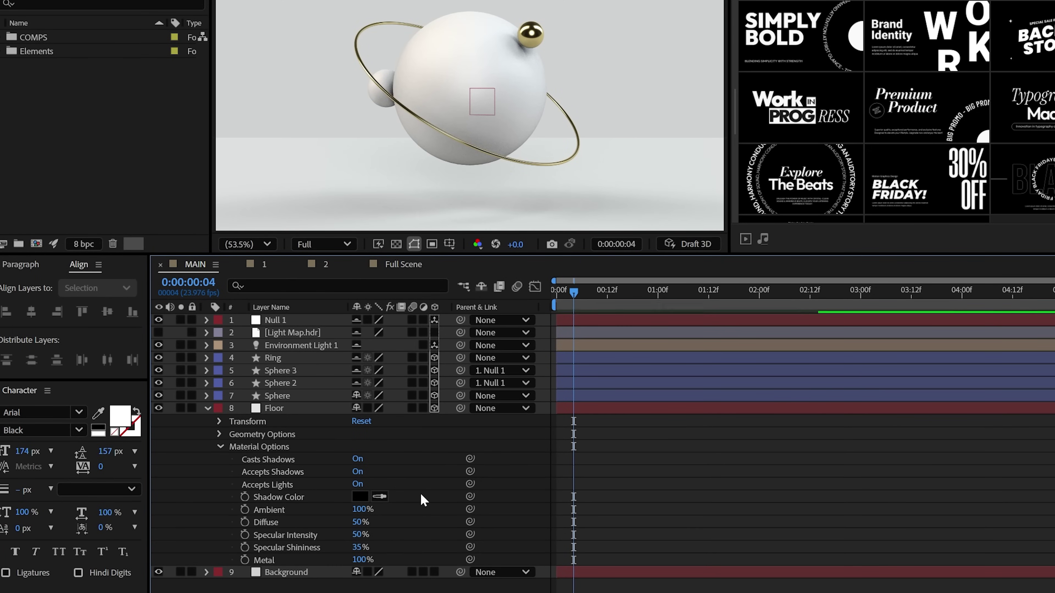
pyautogui.press('space')
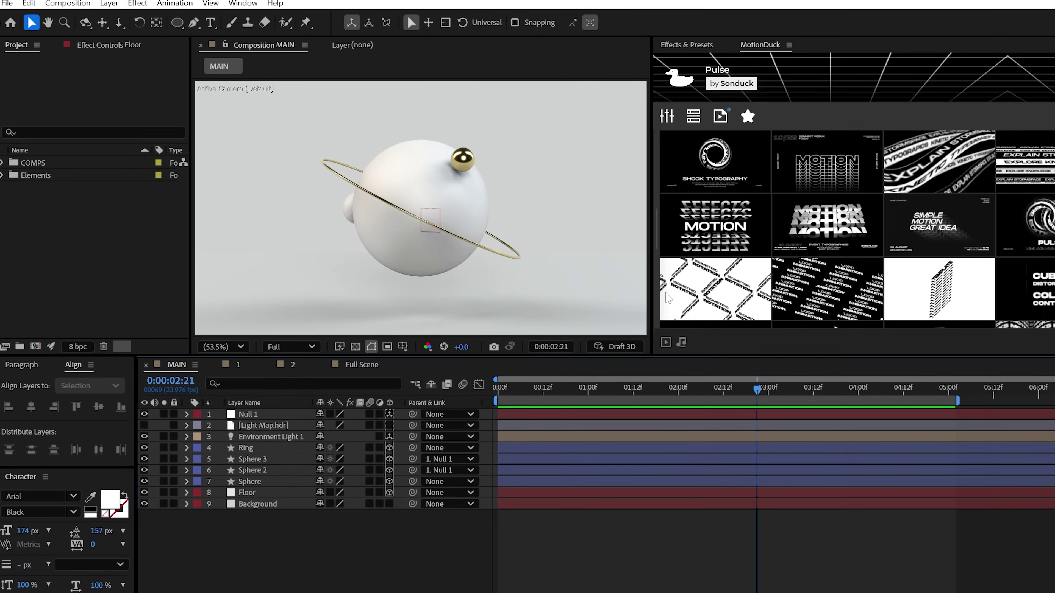
# Step: Configure the Advanced 3D render options with Render Quality 47, shadow resolution Double (128 MB) and shadow smoothness 14
pyautogui.moveTo(668, 298); pyautogui.dragTo(854, 285)
pyautogui.click(721, 349)
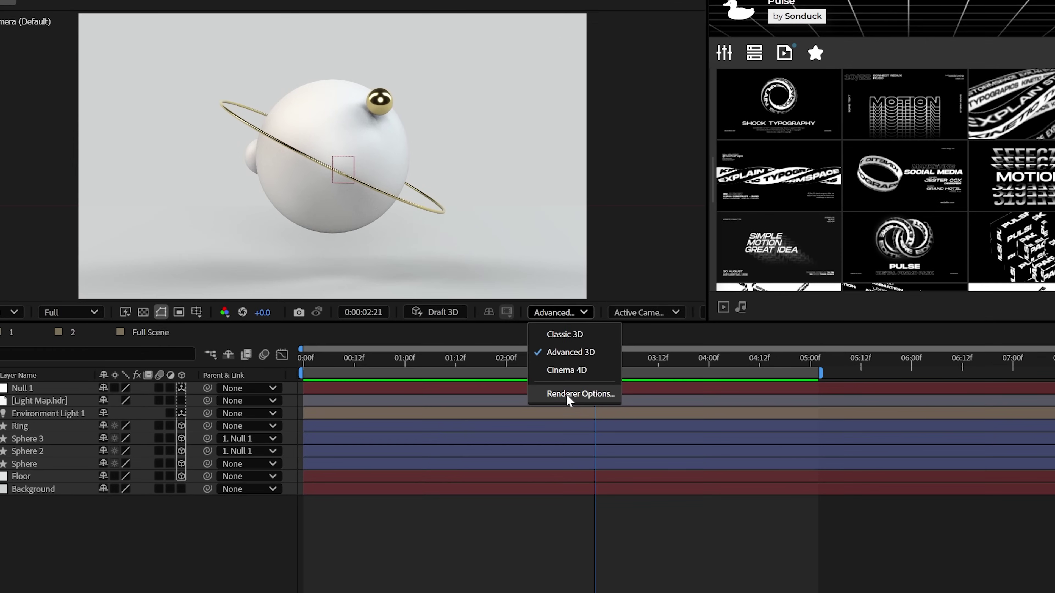
pyautogui.click(737, 414)
pyautogui.moveTo(555, 321); pyautogui.dragTo(213, 345)
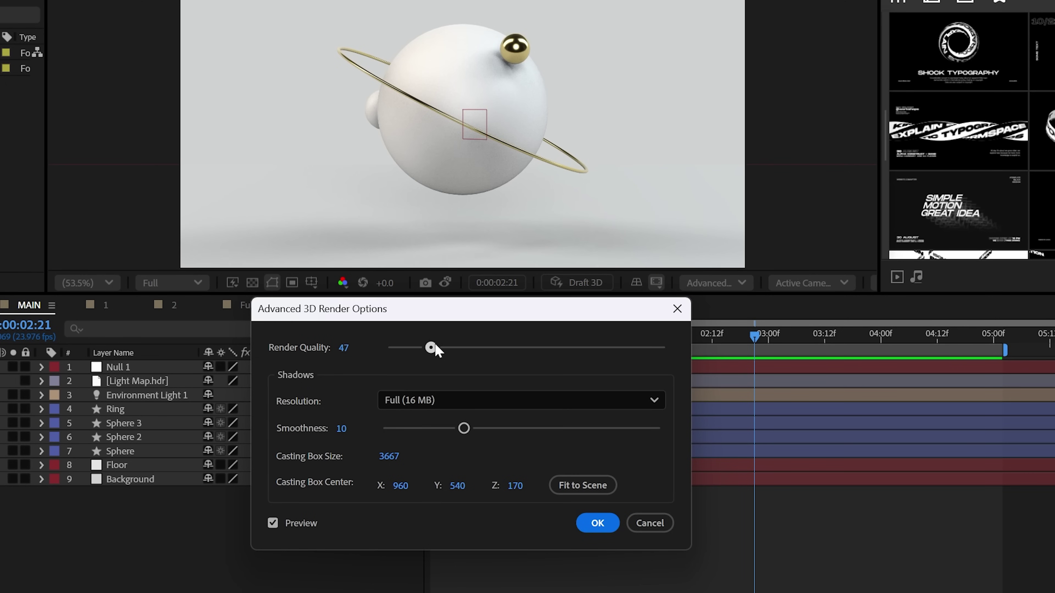
pyautogui.click(413, 399)
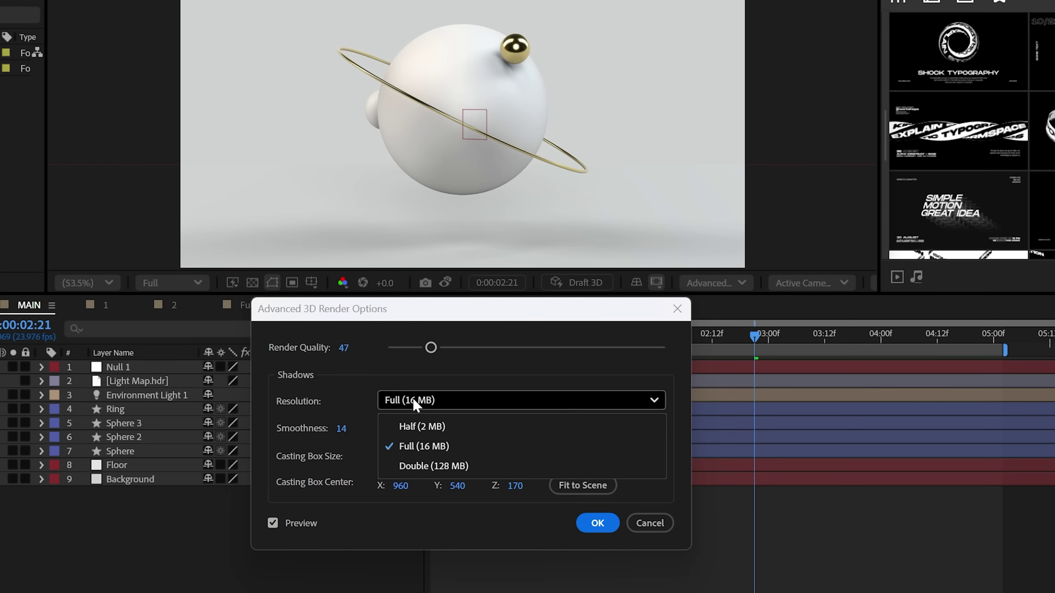
pyautogui.click(431, 461)
pyautogui.click(598, 523)
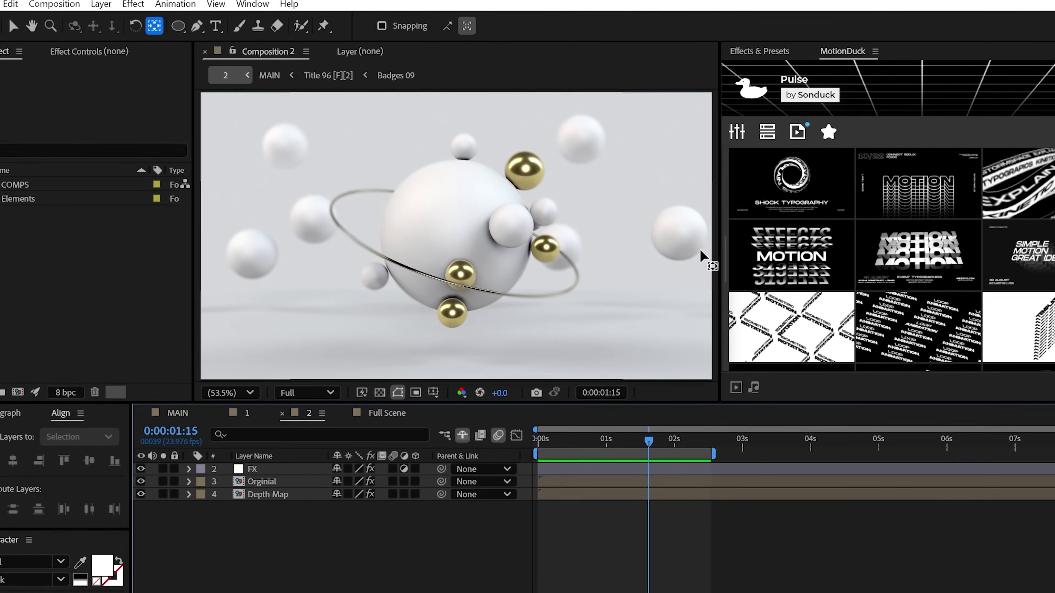
# Step: Pre-compose all layers of the MAIN composition into a new composition named SCENE DONE
pyautogui.click(182, 417)
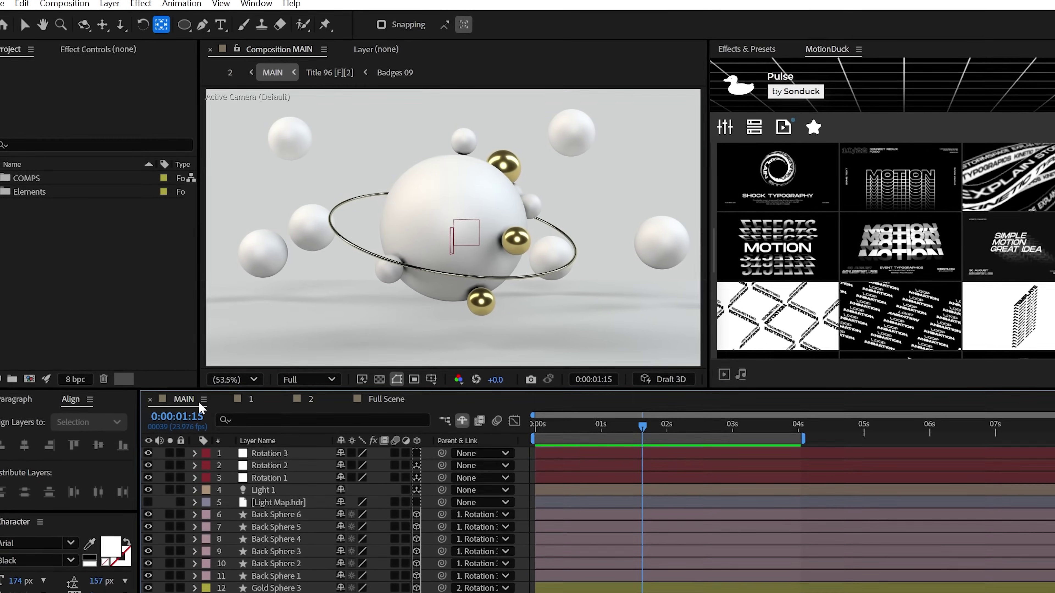
pyautogui.press('v')
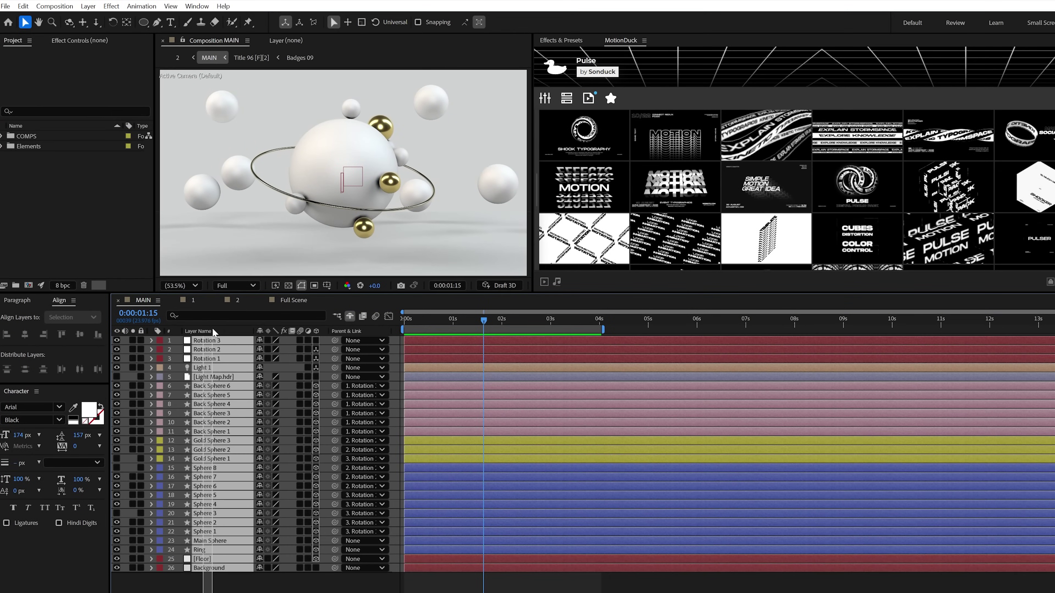
pyautogui.hotkey('ctrl', 'a')
pyautogui.click(87, 7)
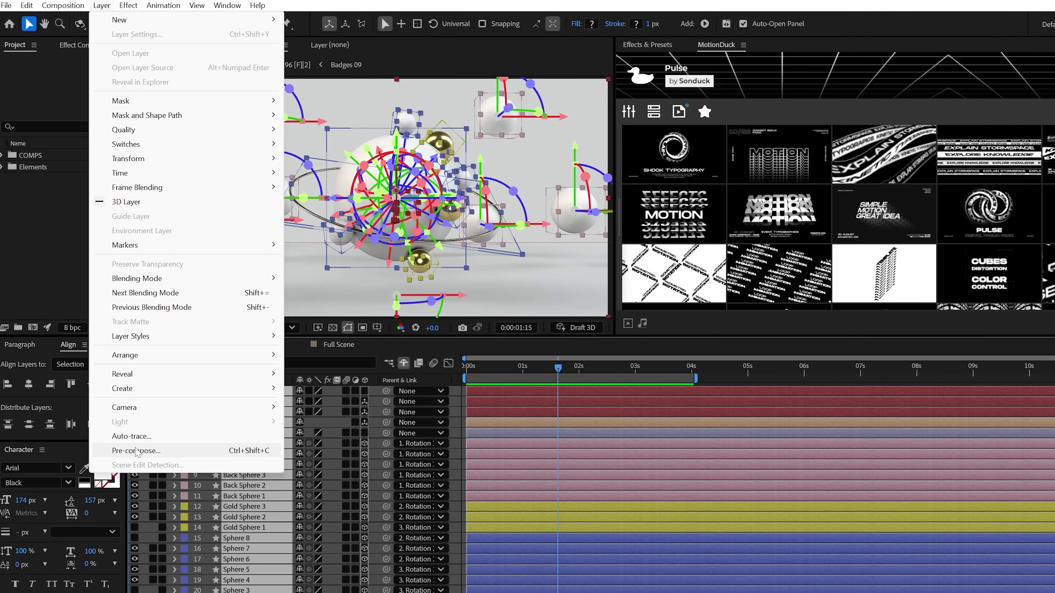
pyautogui.click(135, 450)
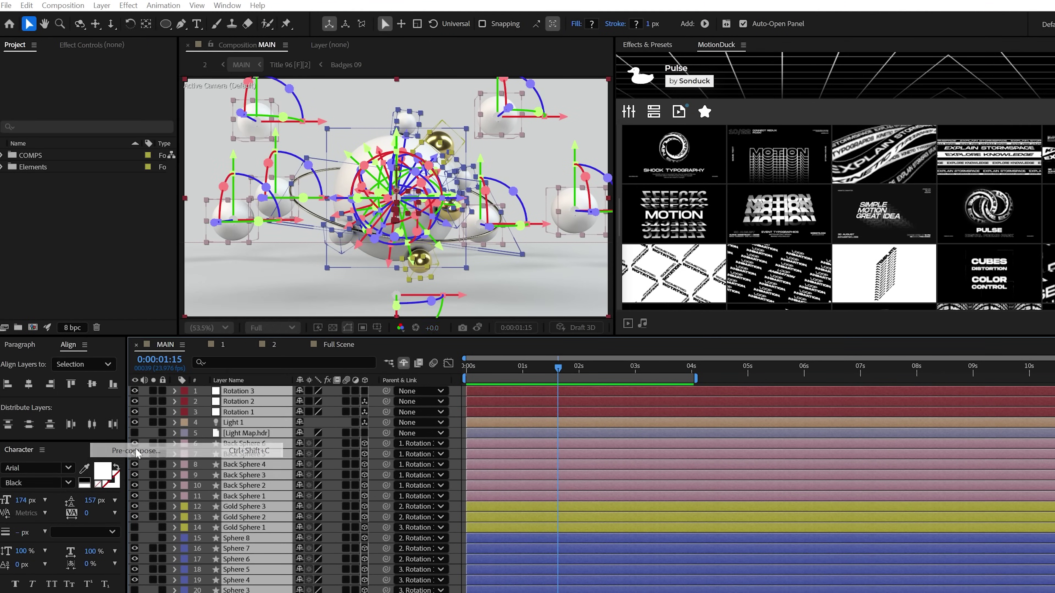
pyautogui.write('SCENE DONE')
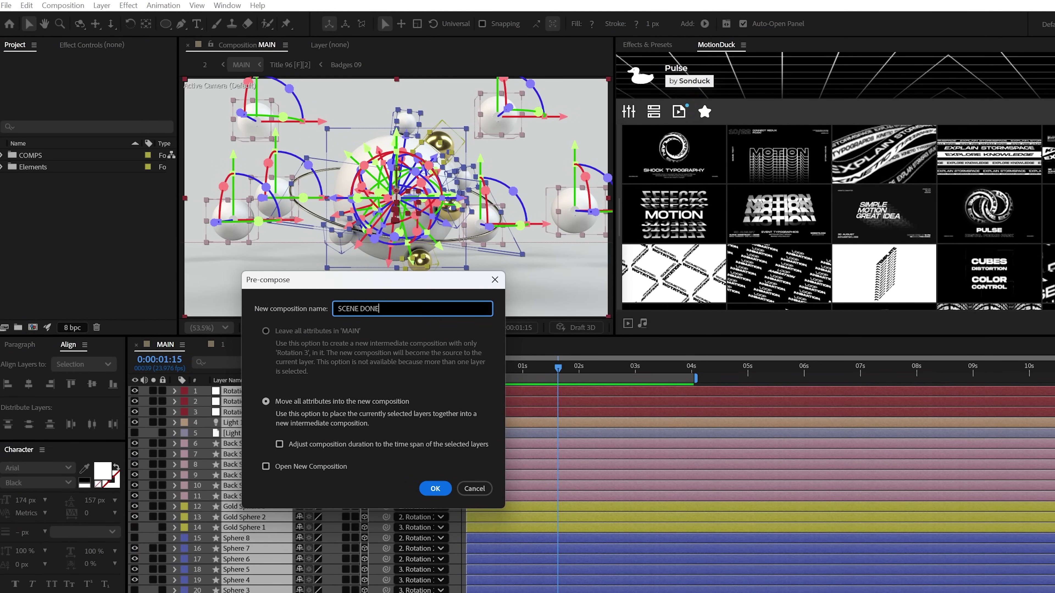
pyautogui.press('Return')
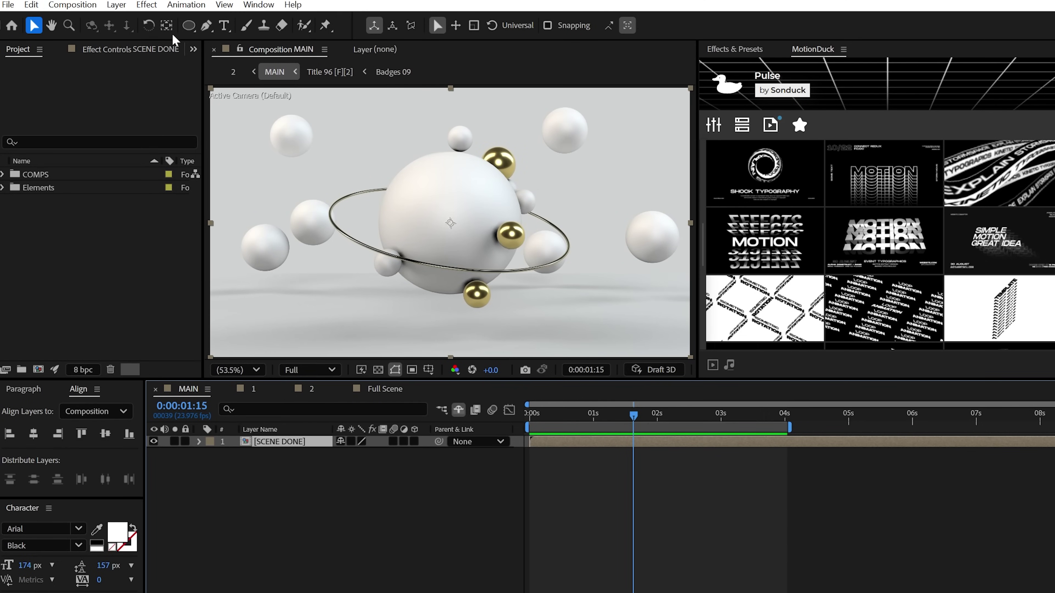
# Step: Apply 3D Channel Extract to the SCENE DONE layer with Black Point 3800 and White Point 4300
pyautogui.click(147, 5)
pyautogui.moveTo(168, 100)
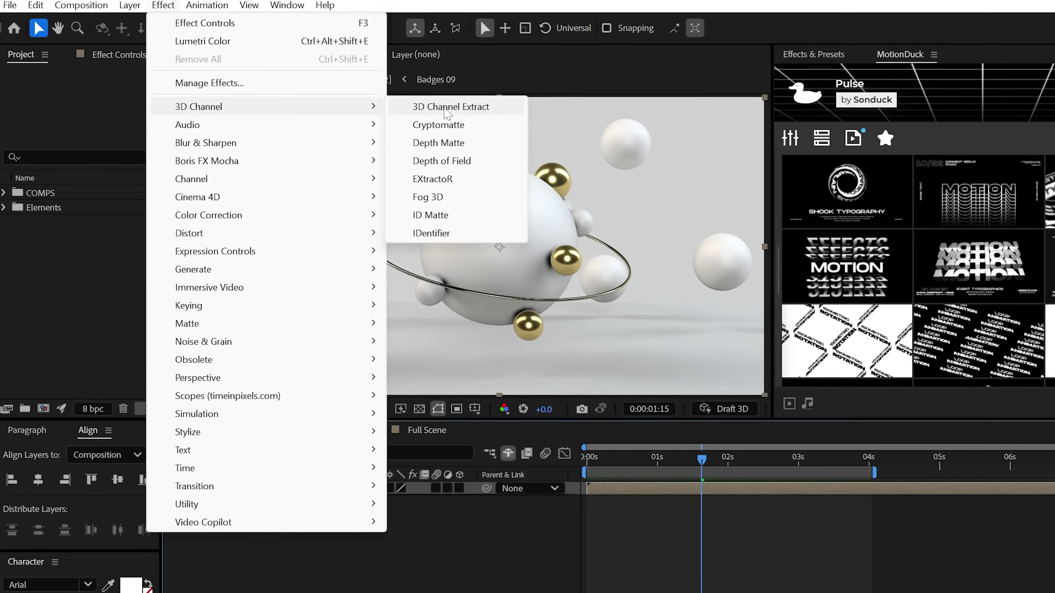
pyautogui.click(389, 99)
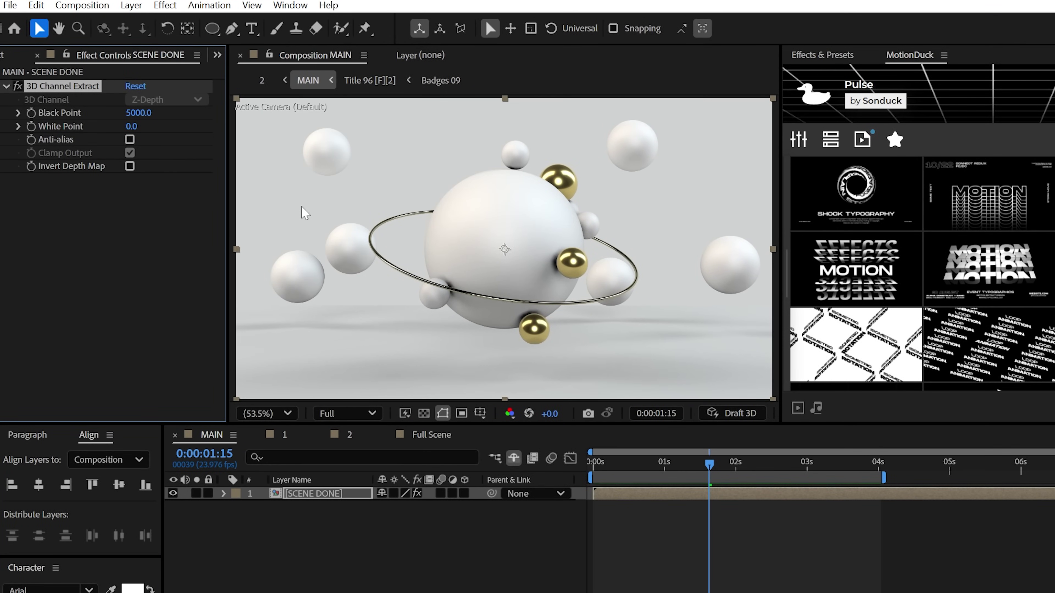
pyautogui.moveTo(137, 112); pyautogui.dragTo(165, 130)
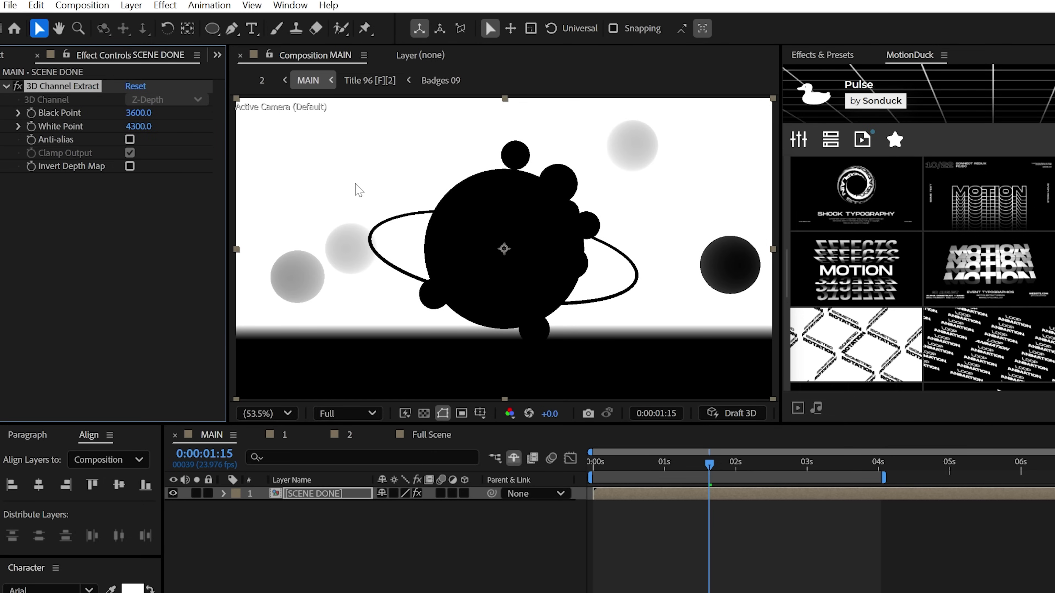
pyautogui.moveTo(138, 113); pyautogui.dragTo(141, 112)
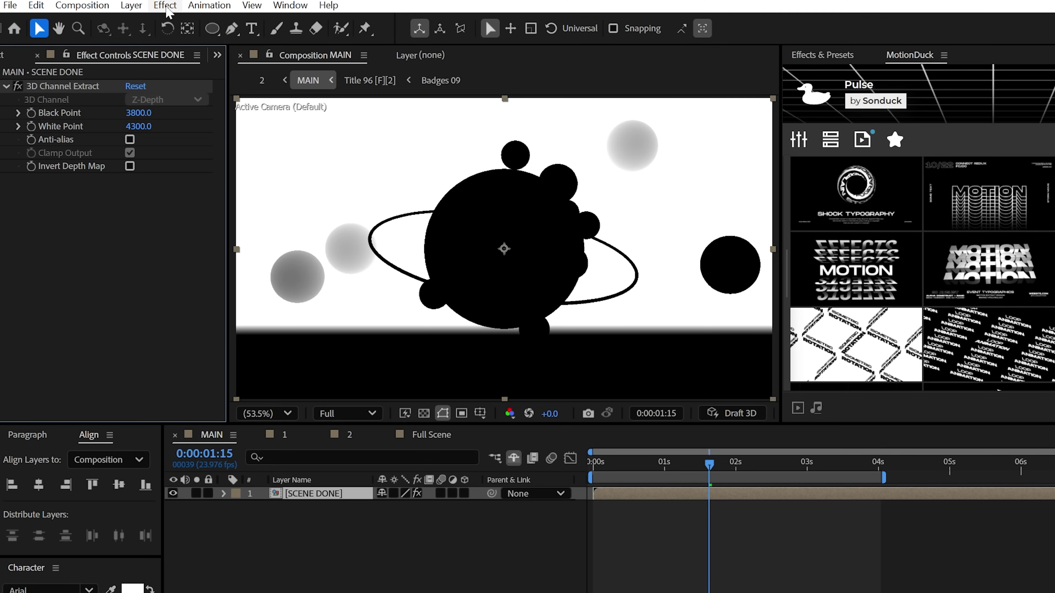
# Step: Add a Depth of Field effect to the SCENE DONE layer and set its Maximum Radius to 22
pyautogui.click(165, 5)
pyautogui.moveTo(202, 110)
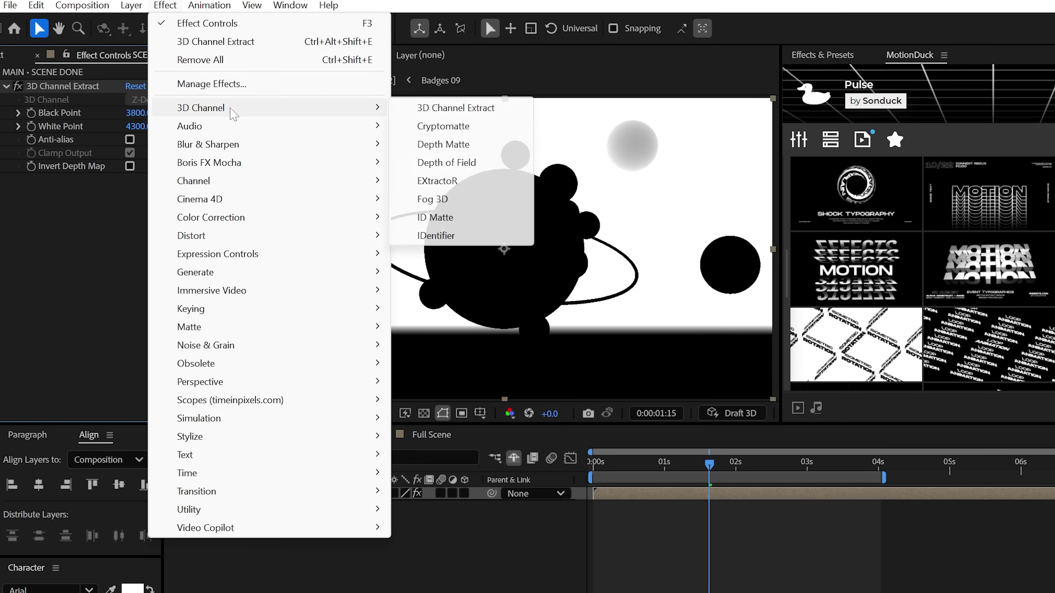
pyautogui.click(469, 164)
pyautogui.moveTo(135, 210); pyautogui.dragTo(153, 209)
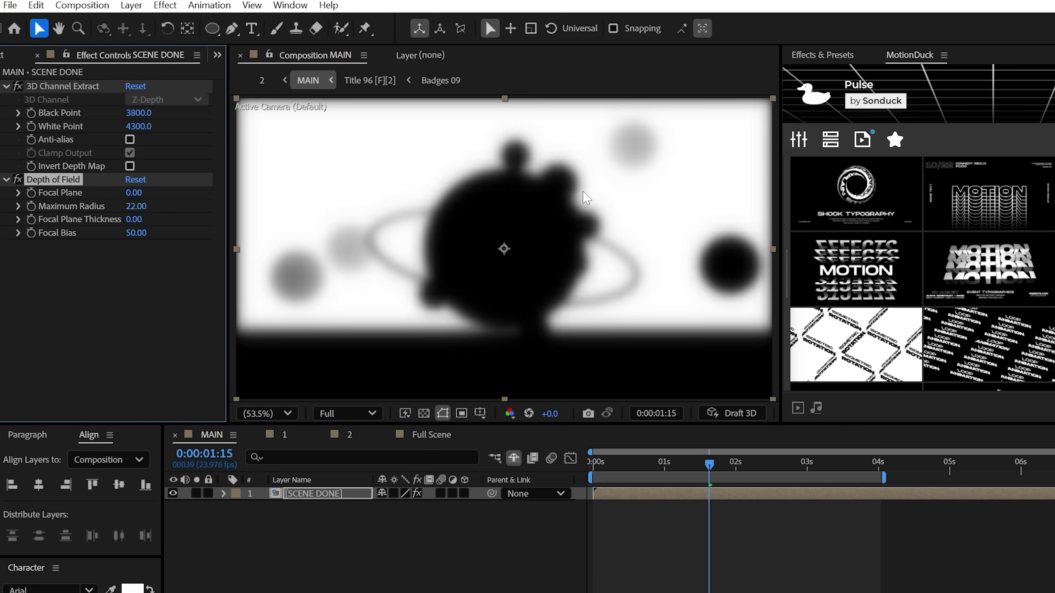
# Step: Duplicate the SCENE DONE layer and remove both effects from the upper copy
pyautogui.click(42, 5)
pyautogui.click(62, 235)
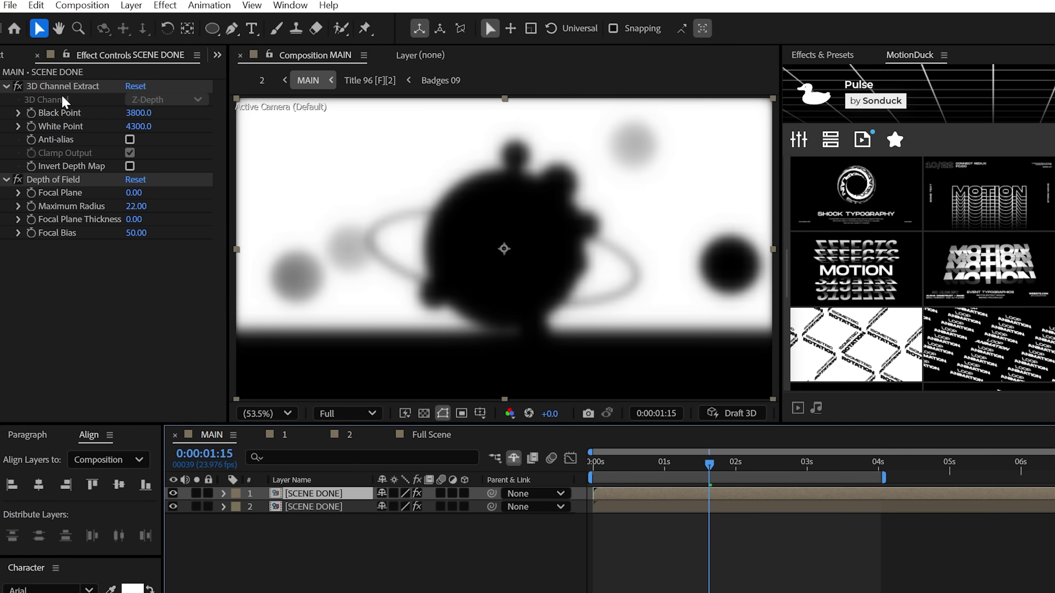
pyautogui.press('Delete')
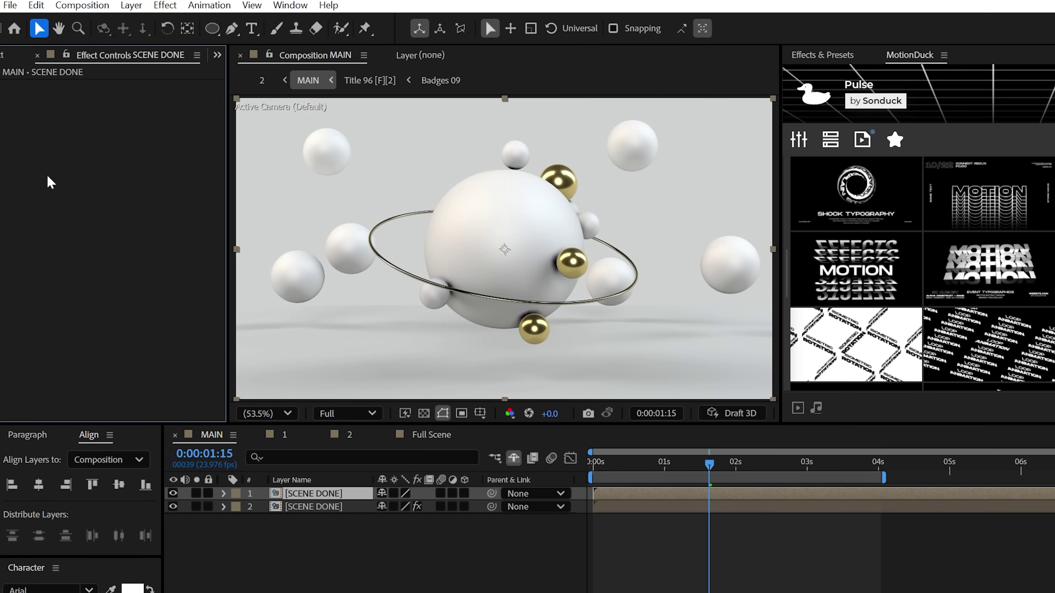
# Step: Apply Camera Lens Blur with radius 10 to the upper SCENE DONE layer, using the lower copy including its effects as the blur map
pyautogui.click(164, 5)
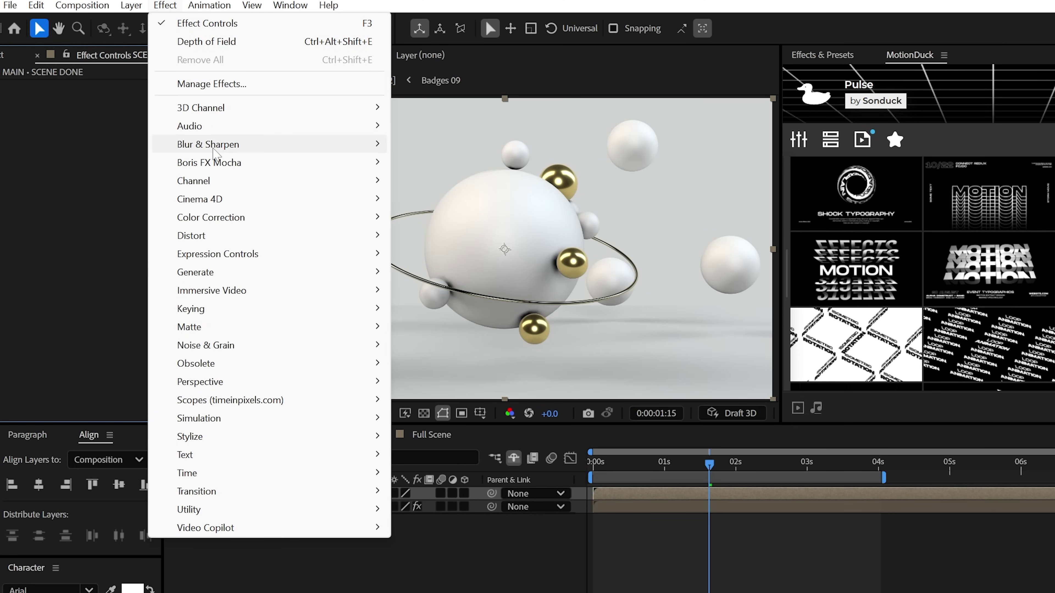
pyautogui.moveTo(233, 145)
pyautogui.click(436, 162)
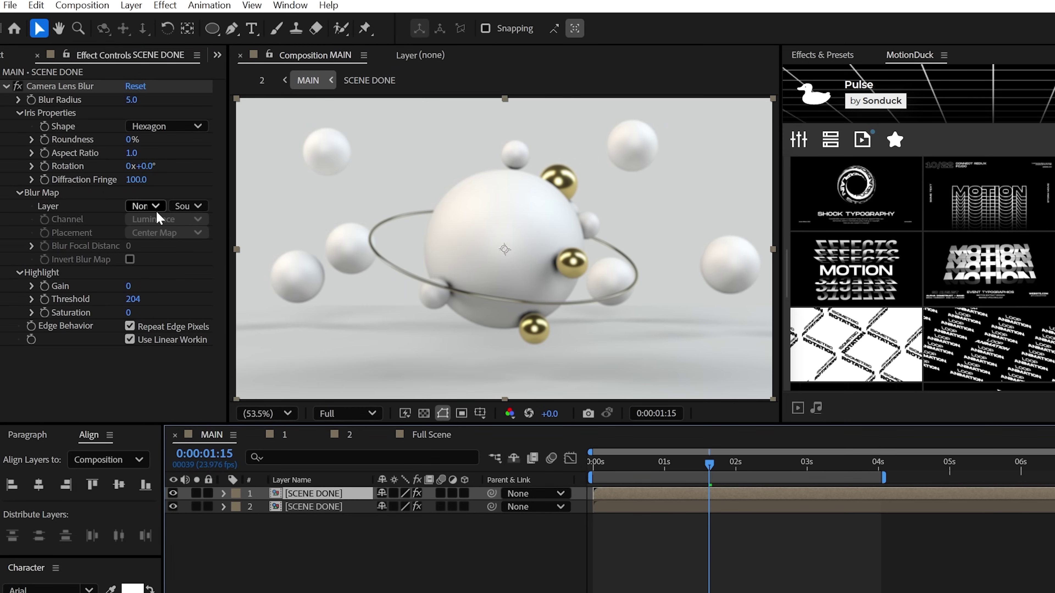
pyautogui.click(145, 206)
pyautogui.click(178, 221)
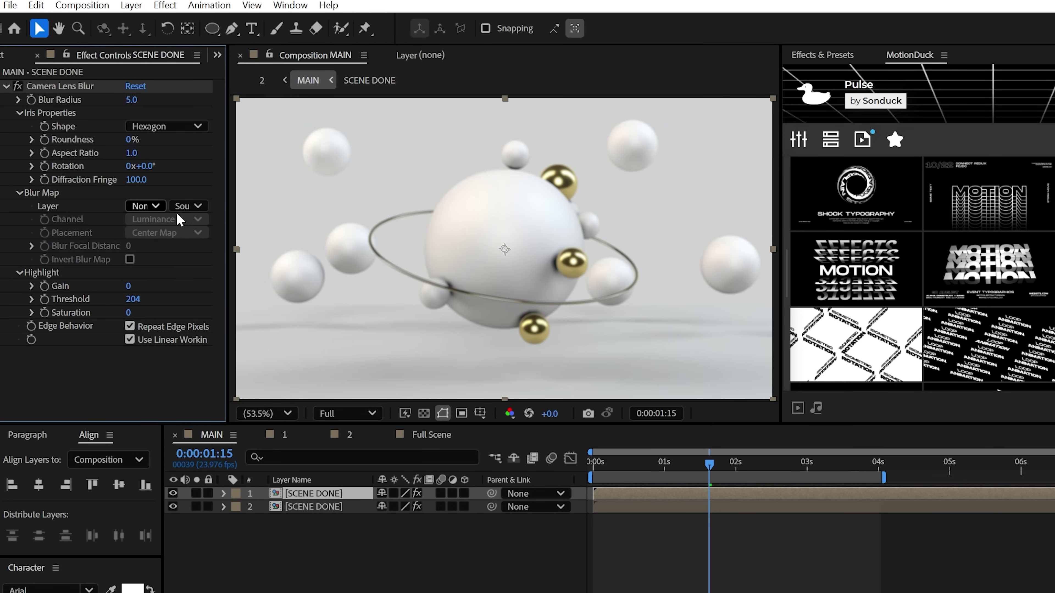
pyautogui.click(183, 208)
pyautogui.click(217, 260)
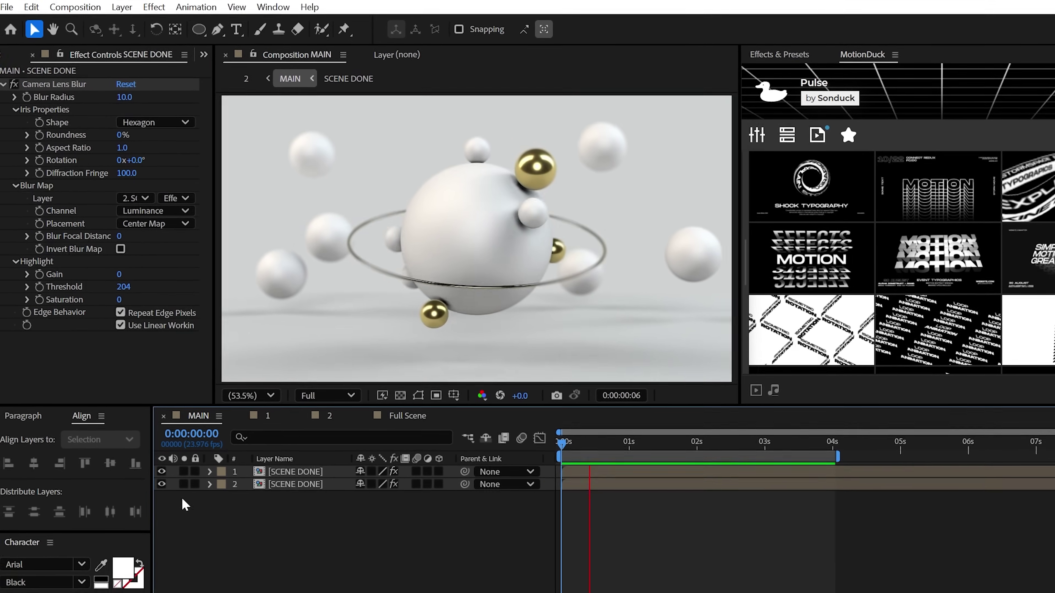
# Step: Create an adjustment layer above the two SCENE DONE layers
pyautogui.rightClick(195, 521)
pyautogui.moveTo(232, 532)
pyautogui.click(413, 477)
# Step: Apply Lumetri Color to the adjustment layer and tint the highlights slightly toward blue with the color wheels
pyautogui.click(189, 7)
pyautogui.moveTo(207, 205)
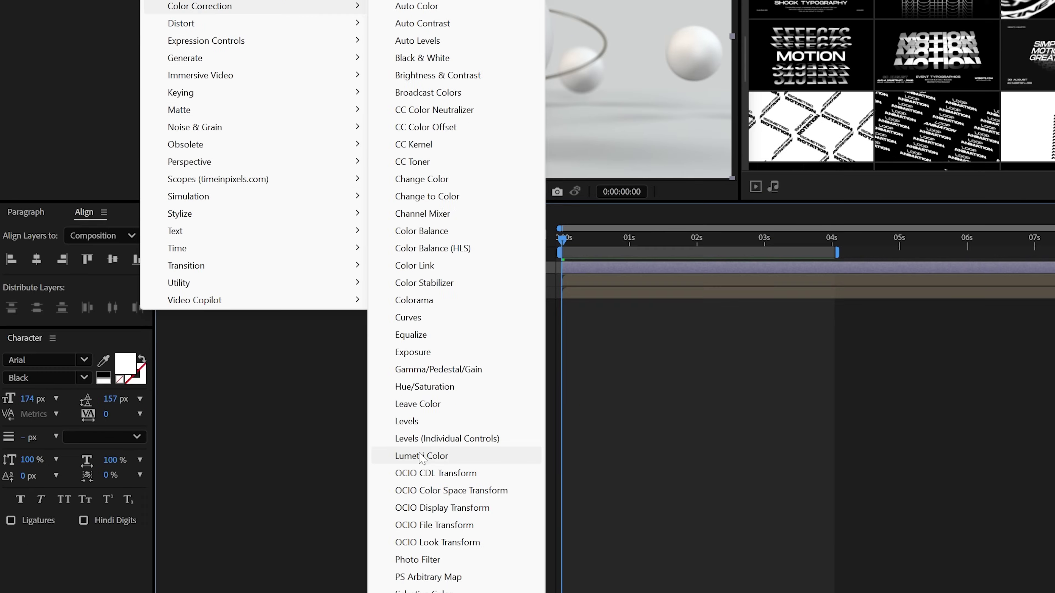
pyautogui.click(424, 452)
pyautogui.click(18, 78)
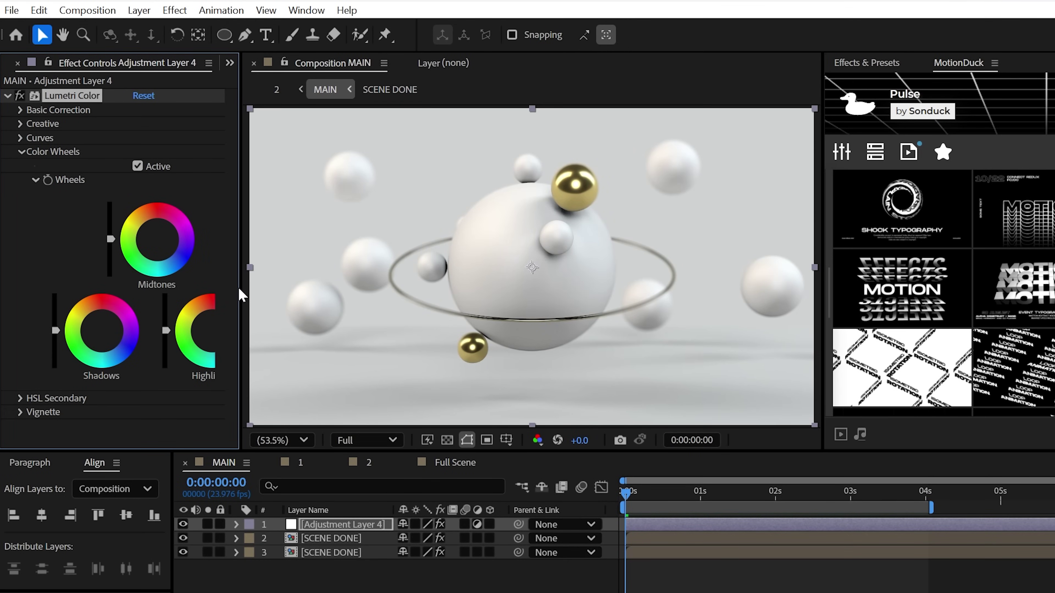
pyautogui.moveTo(241, 295); pyautogui.dragTo(275, 296)
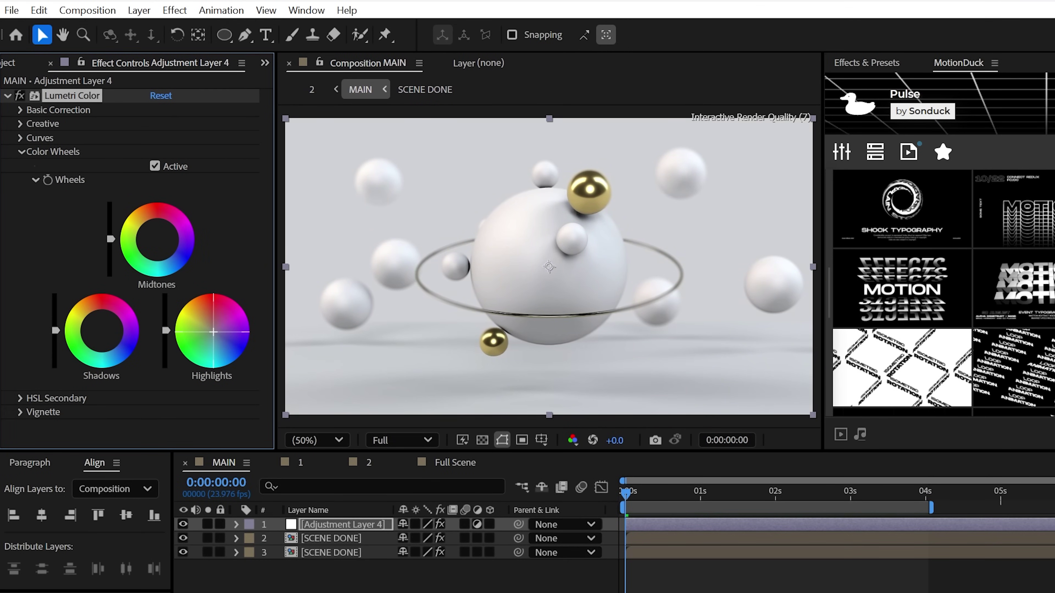
# Step: Add a Noise effect to the adjustment layer
pyautogui.click(174, 10)
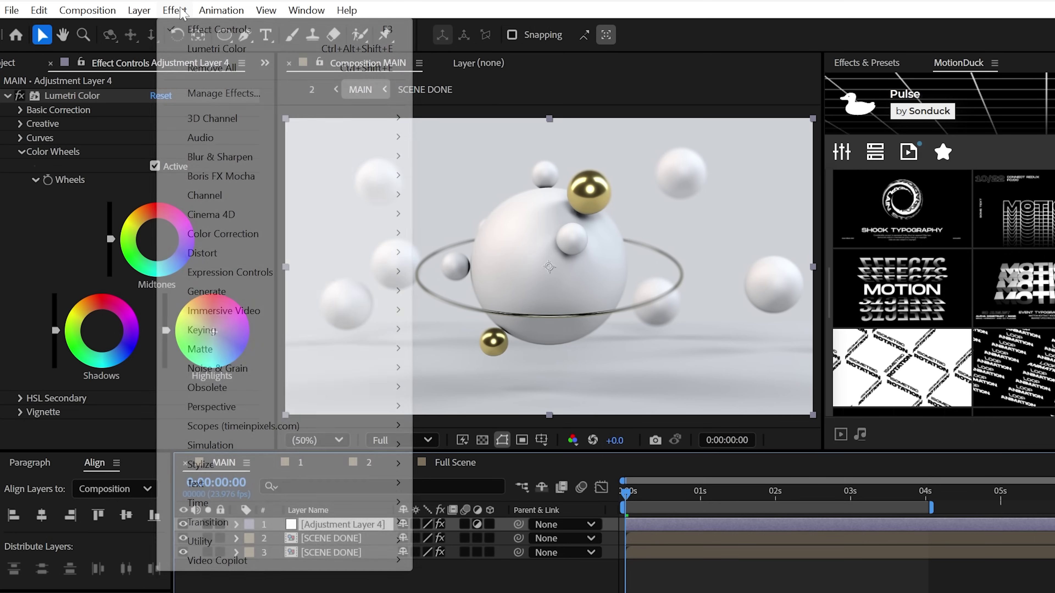
pyautogui.moveTo(254, 369)
pyautogui.click(502, 483)
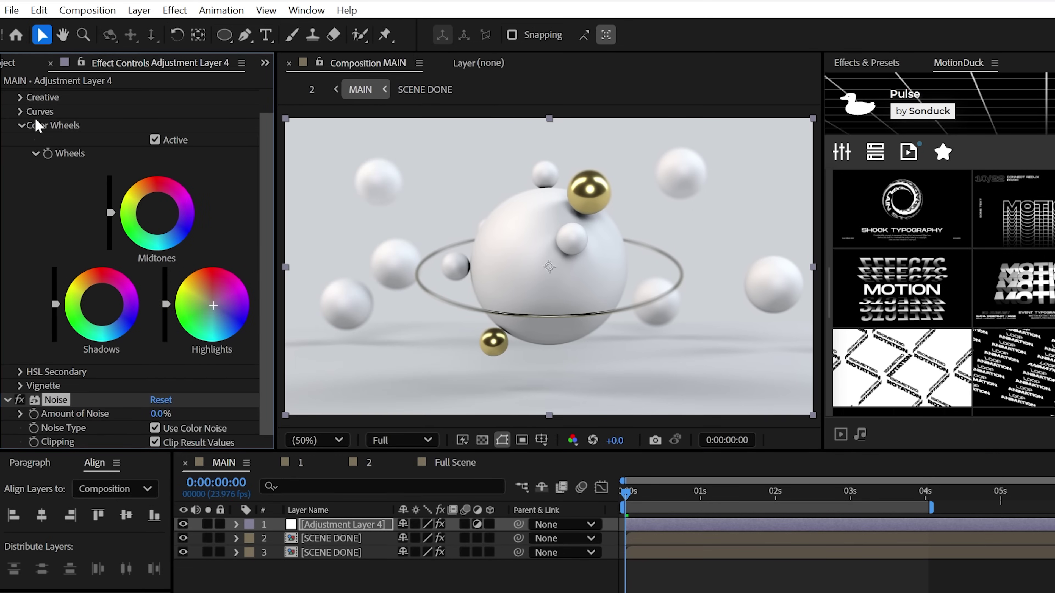